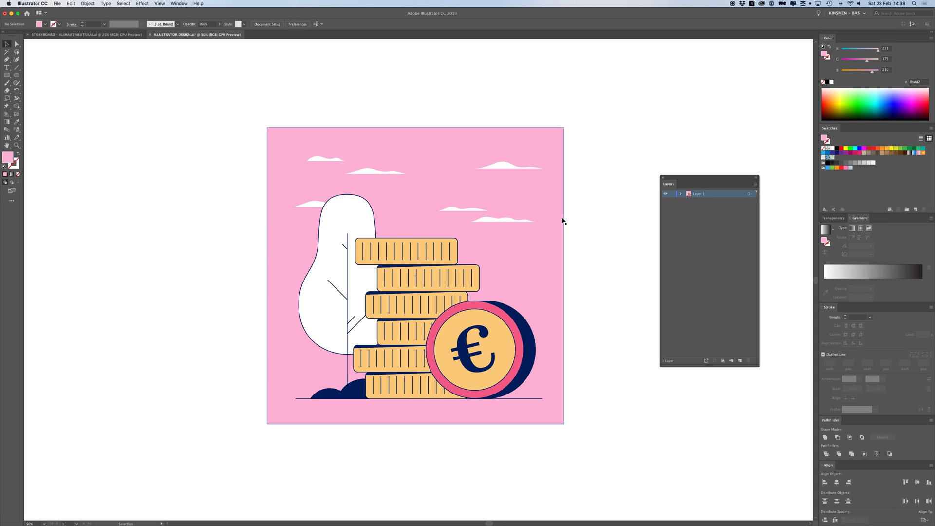
- Try moving all the artwork together toward the upper left, undo the move and deselect everything
scroll(526, 294, "right", 3)
left_click_drag(264, 180, 521, 466)
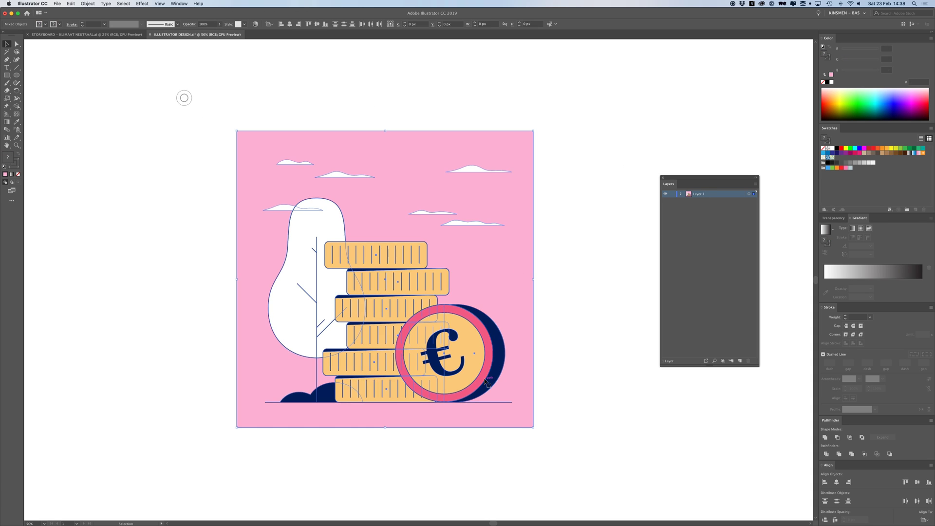
left_click_drag(482, 381, 361, 327)
key("super+z")
left_click(602, 282)
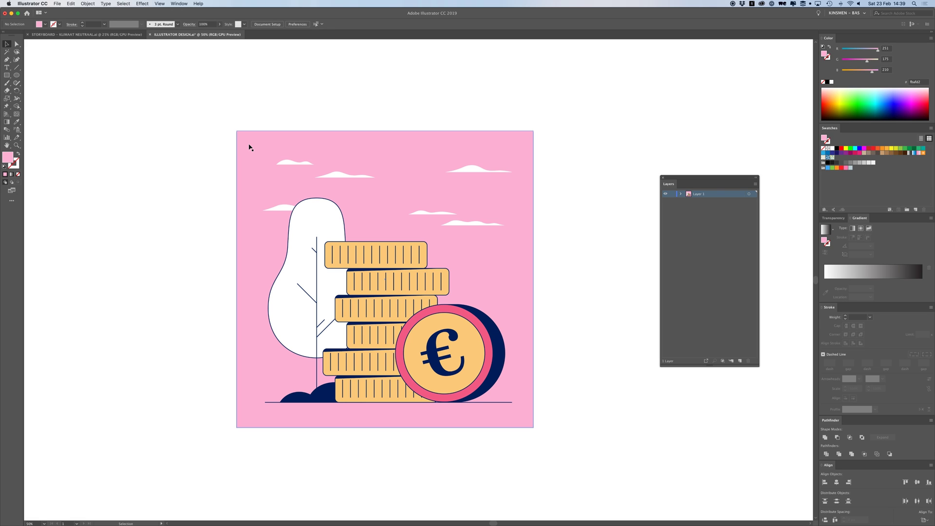
- Try moving the pink background square up and to the left, undo the move and clear the selection
left_click_drag(258, 142, 187, 121)
key("super+z")
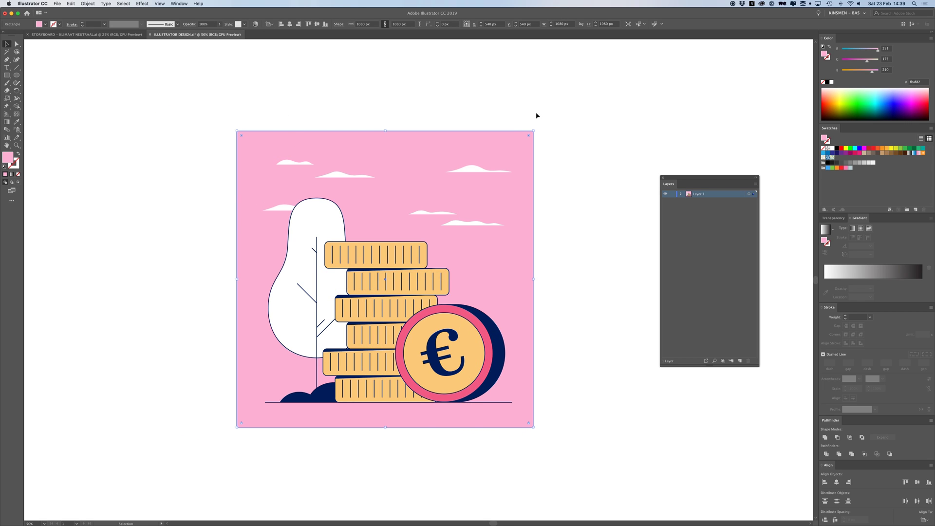
key("super+shift+a")
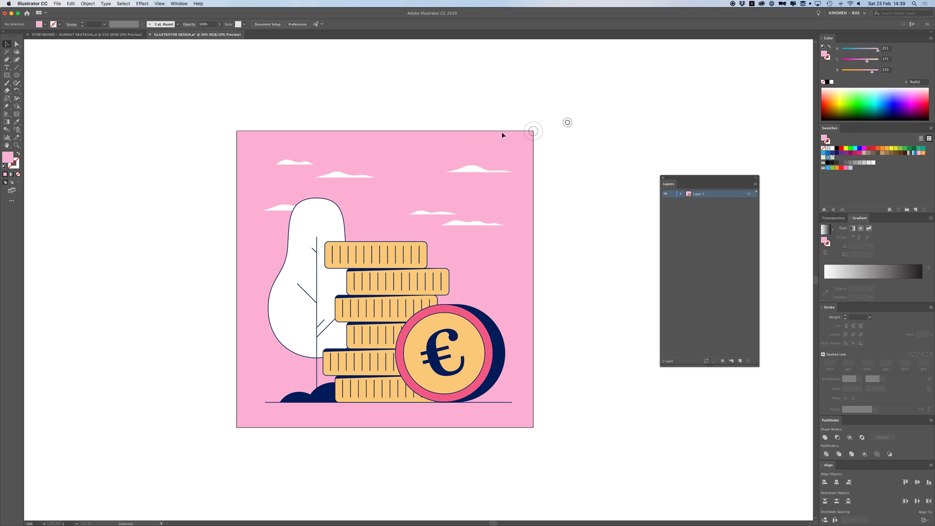
scroll(465, 118, "up", 2)
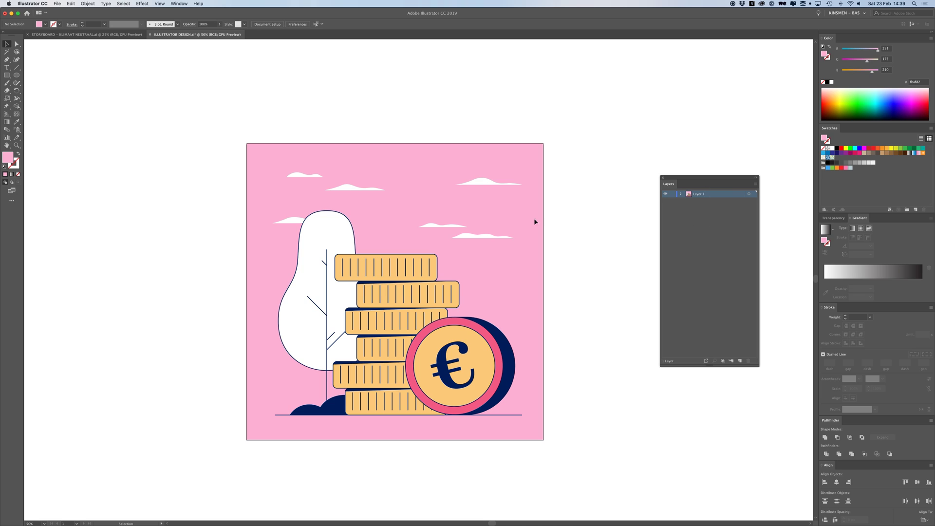
- Try moving the grouped clouds upward as one object, then undo the move
left_click(314, 174)
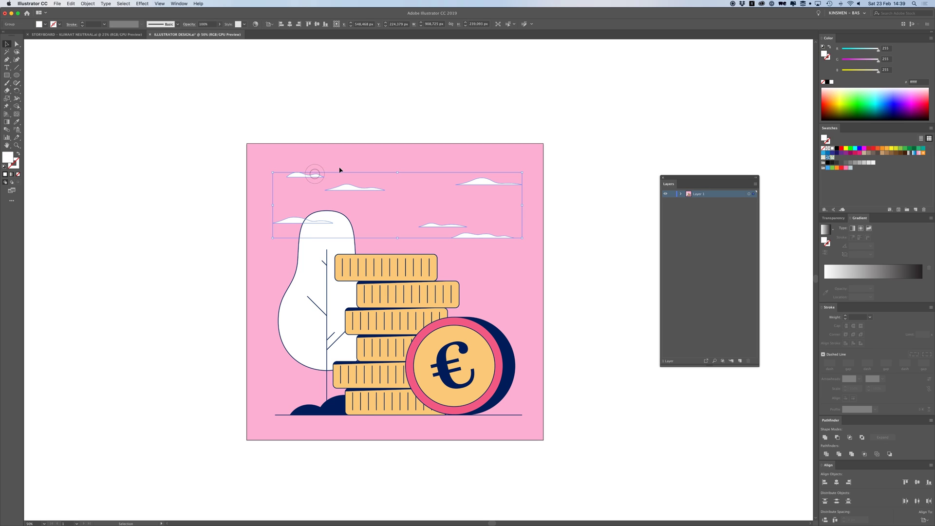
left_click_drag(302, 177, 287, 135)
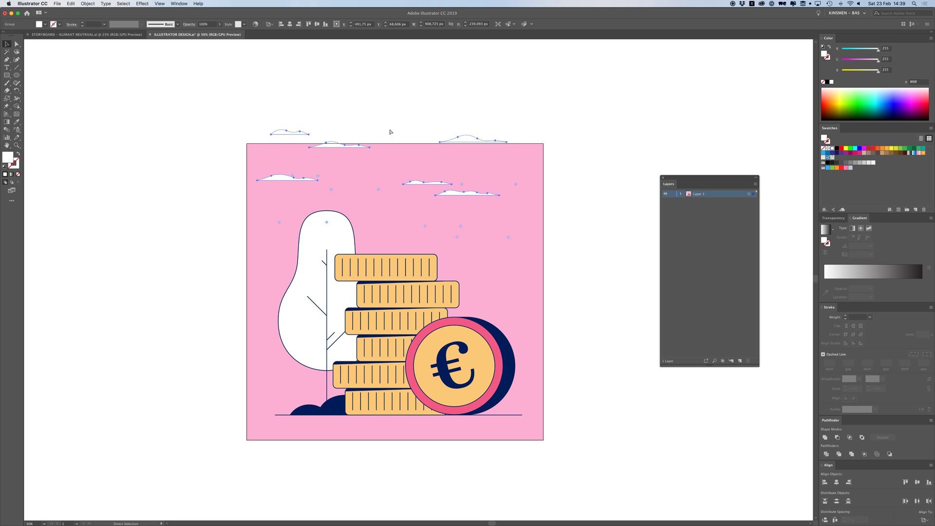
key("super+z")
key("a")
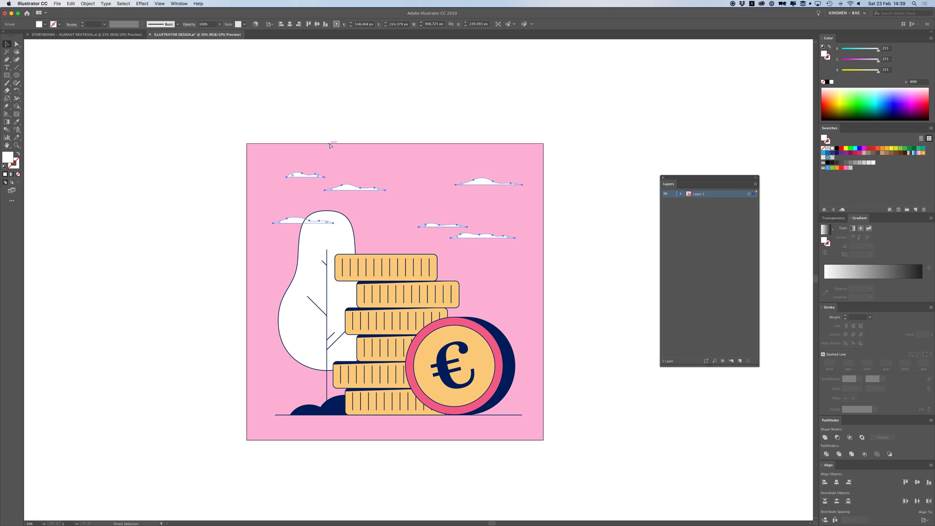
- Ungroup the white clouds into separate paths and deselect them
key("super+shift+g")
right_click(350, 190)
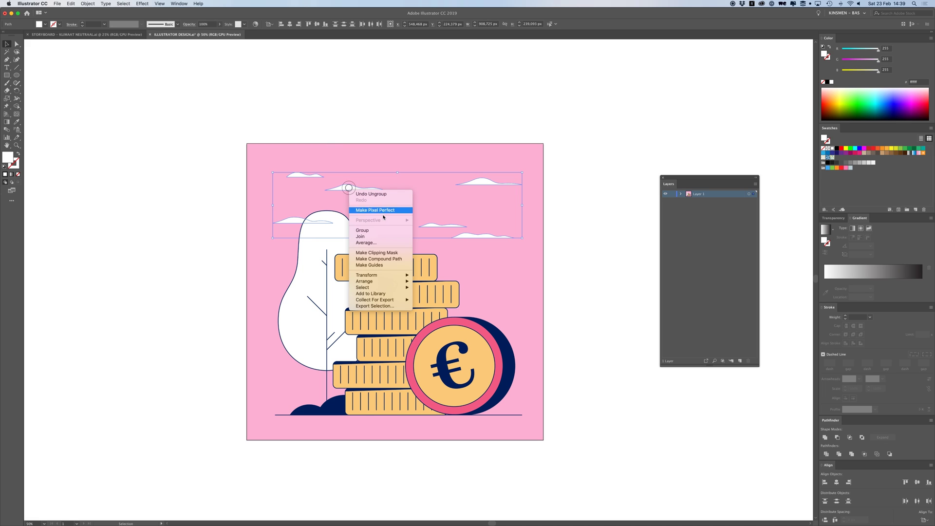
left_click(377, 120)
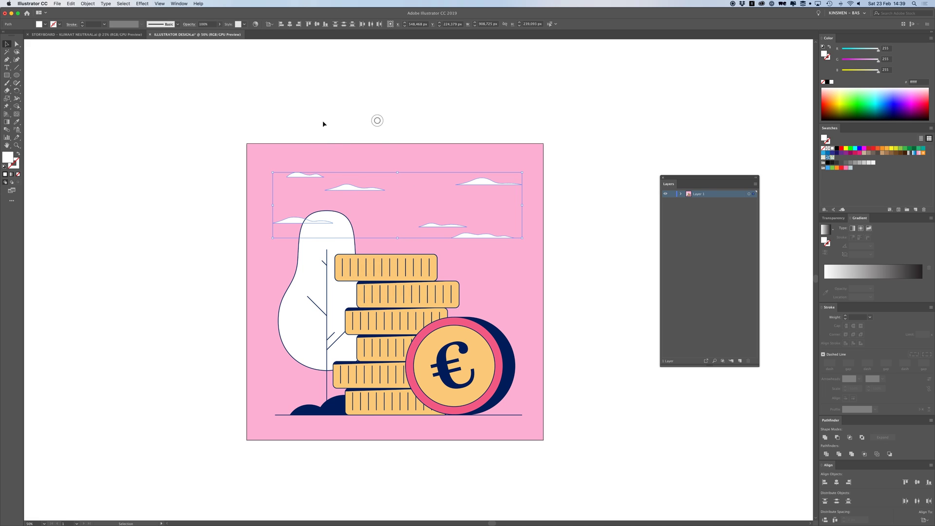
left_click(334, 162)
- Move the small cloud at the artboard's upper left slightly further left on its own
left_click(305, 174)
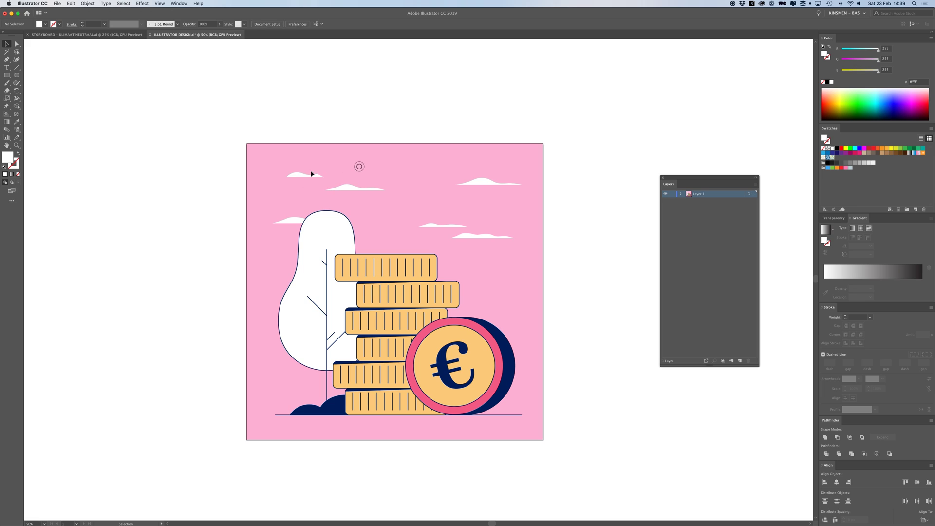
mouse_move(309, 175)
left_mouse_down()
mouse_move(207, 175)
mouse_move(316, 178)
mouse_move(303, 175)
left_mouse_up()
left_click(349, 160)
left_click(308, 175)
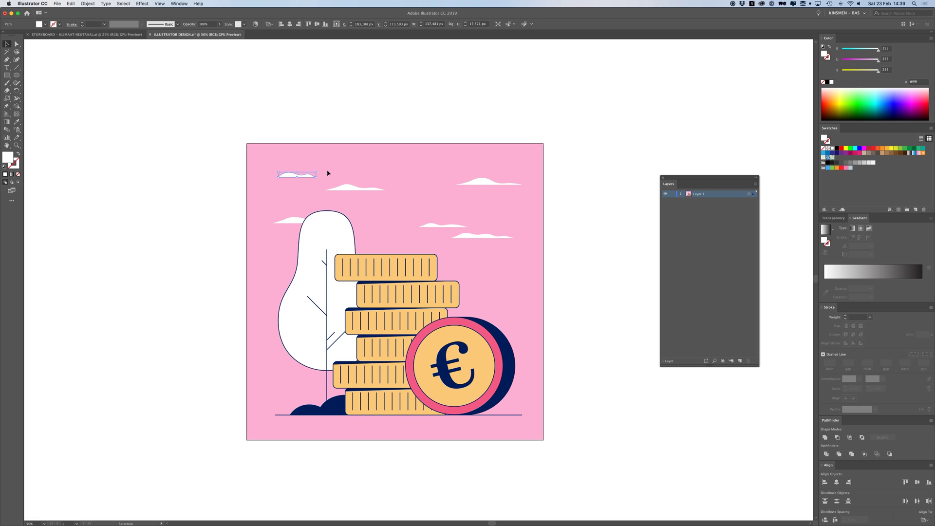
- Check the remaining clouds by selecting them, then deselect everything
left_click(349, 186)
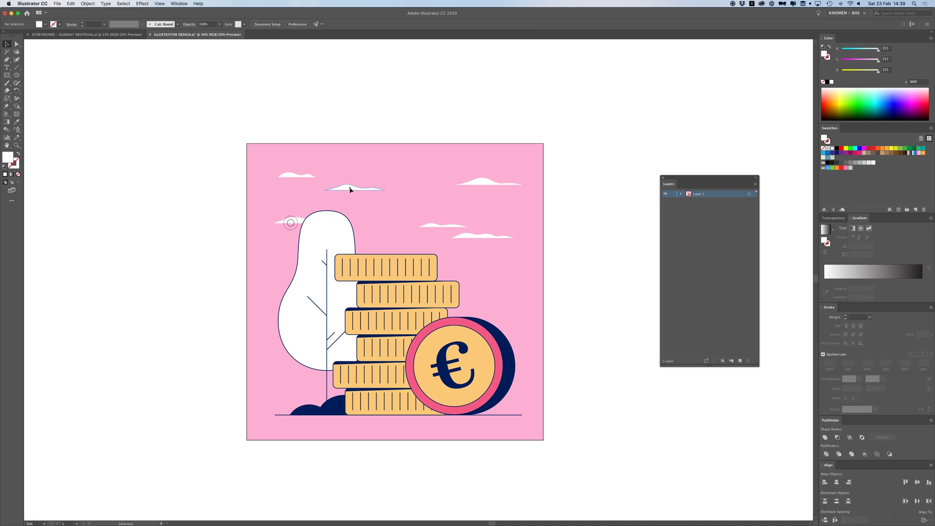
left_click_drag(442, 160, 536, 253)
key("super+shift+a")
left_click(426, 174)
left_click(341, 154)
left_click(284, 193)
left_click_drag(406, 224, 403, 176)
left_click(384, 164)
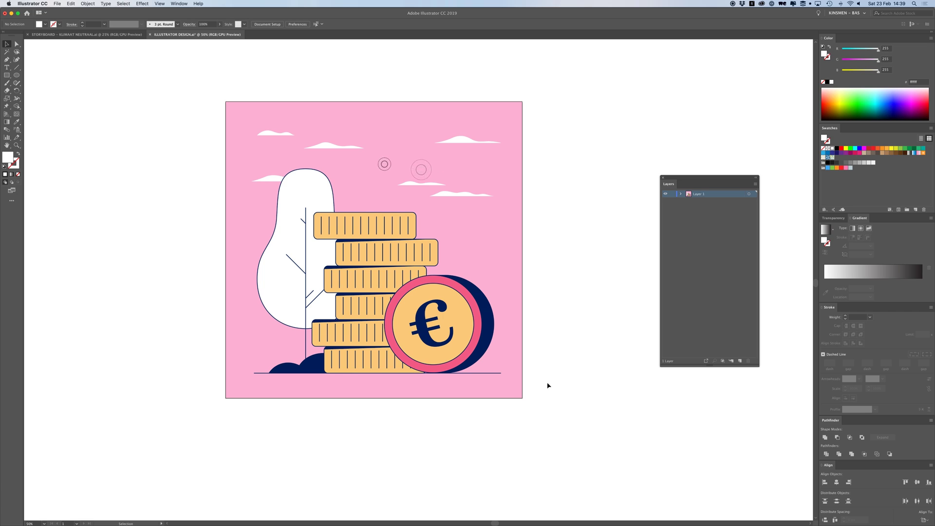
- Try moving the ground line down below the coins, then undo the move
left_click_drag(490, 373, 491, 387)
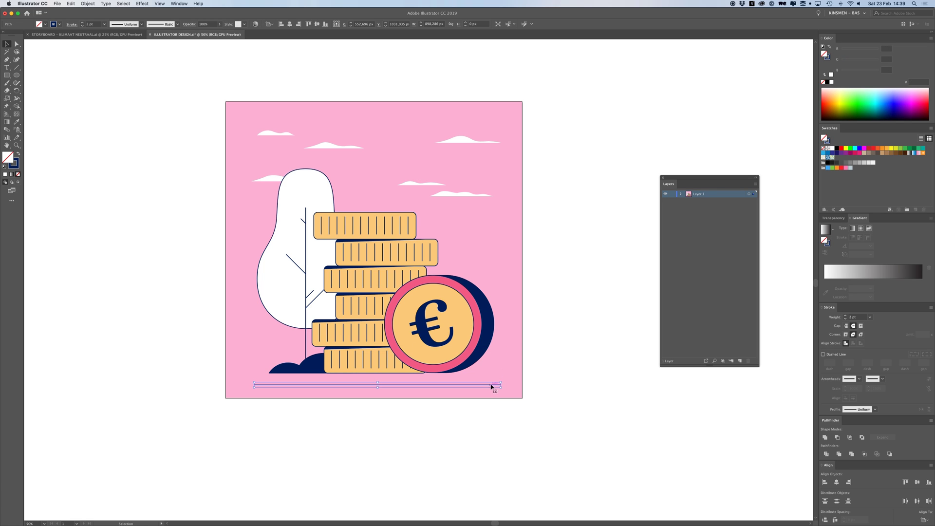
key("super+z")
- Examine the ground line's end up close together with its stroke and fill colours
left_click_drag(384, 371, 417, 353)
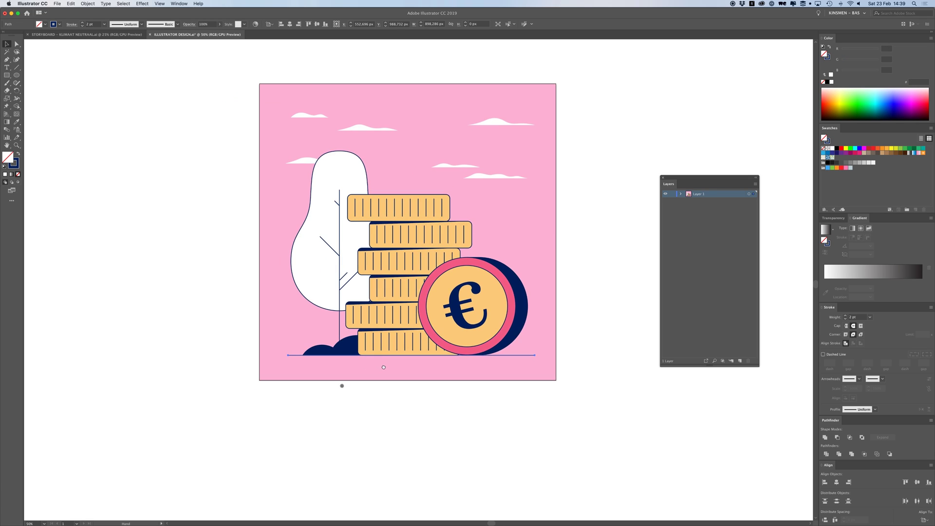
left_click_drag(342, 386, 390, 363)
key("super+plus")
key("super+plus")
key("super+plus")
key("super+plus")
key("super+plus")
left_click_drag(246, 309, 923, 377)
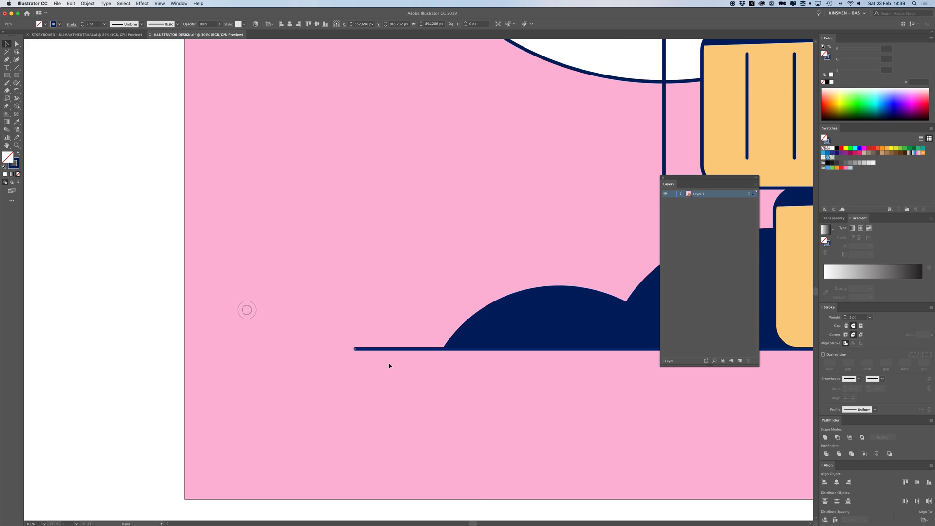
left_click(17, 167)
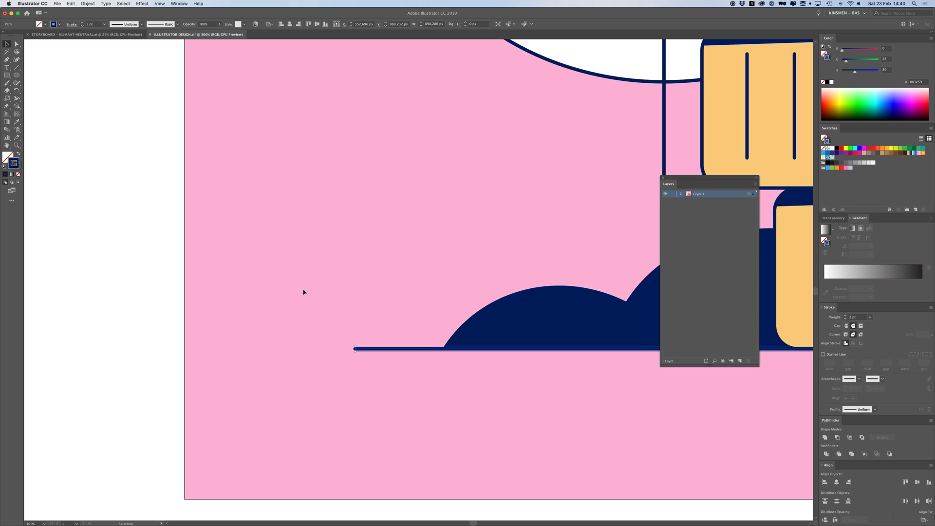
left_click(7, 157)
- Give the ground line a red fill and deselect it
key("super+minus")
key("super+minus")
key("super+minus")
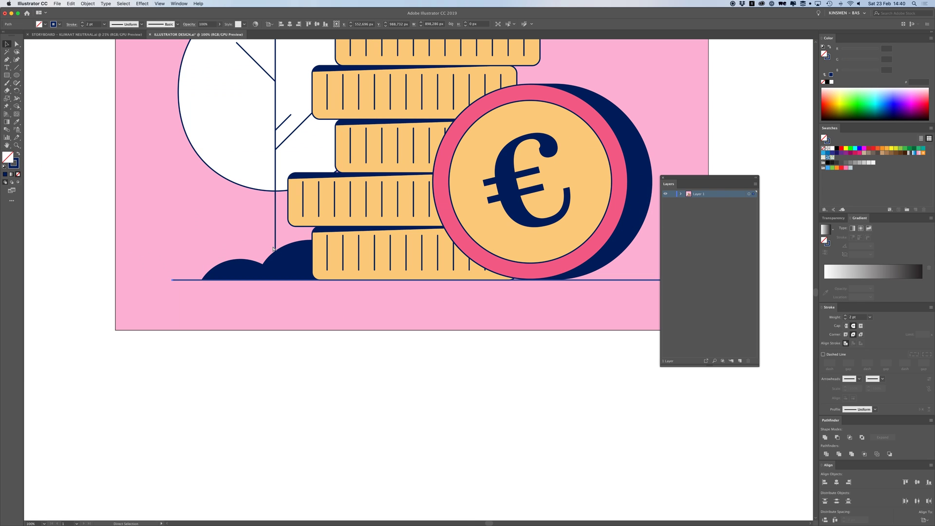
scroll(194, 239, "up", 3)
left_click(182, 304)
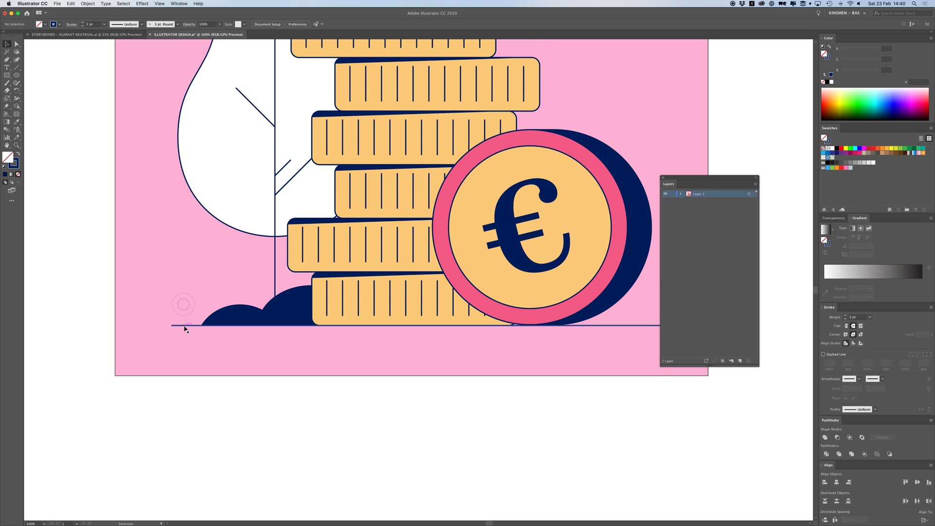
left_click(15, 167)
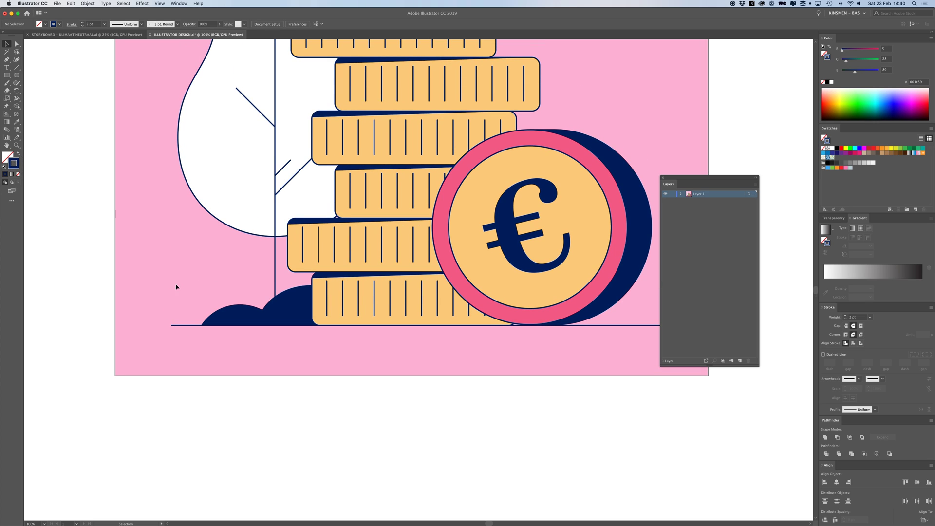
left_click(176, 305)
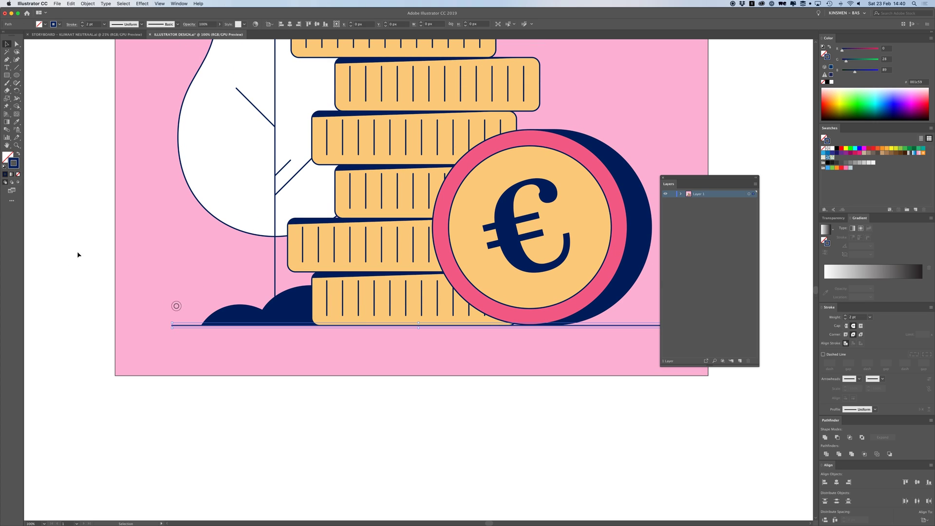
left_click(11, 155)
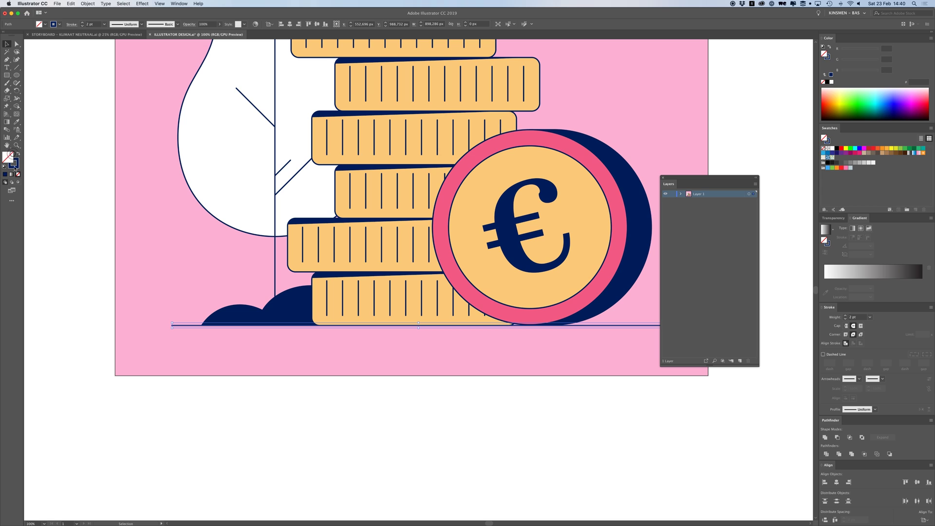
left_click(842, 149)
left_click(154, 295)
- Extend the ground line's left end straight up with the Pen tool to expose its fill, then undo the added segment
left_click_drag(164, 298, 291, 304)
key("super+plus")
key("super+plus")
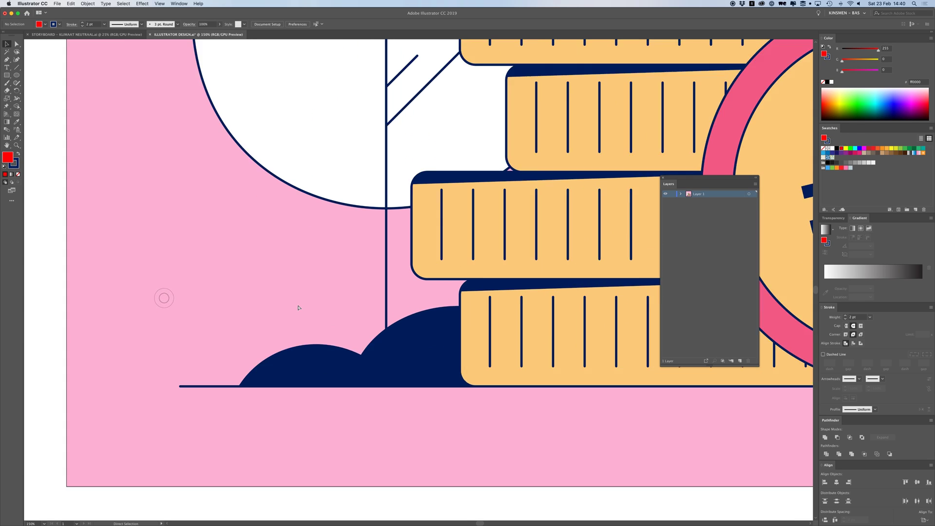
key("super+plus")
left_click_drag(197, 339, 449, 312)
left_click(327, 410, "super")
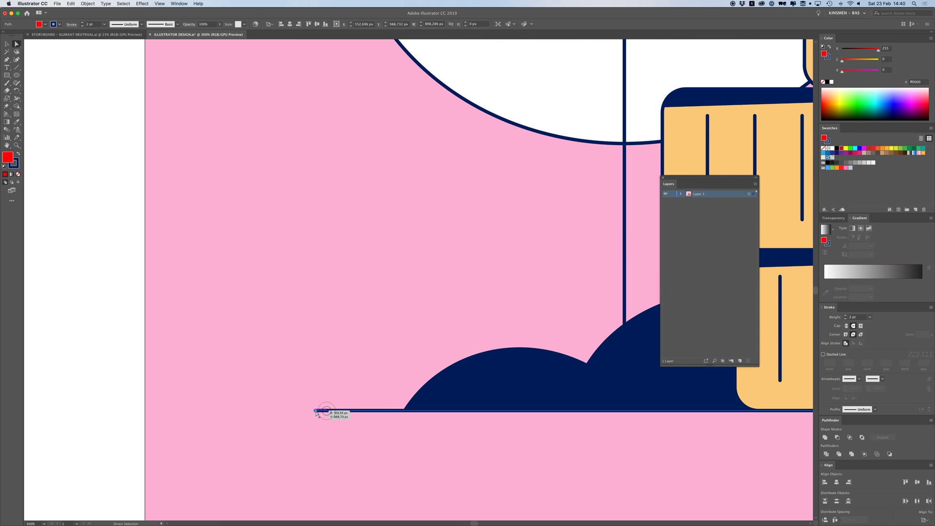
key("p")
left_click(316, 411)
left_click(316, 329)
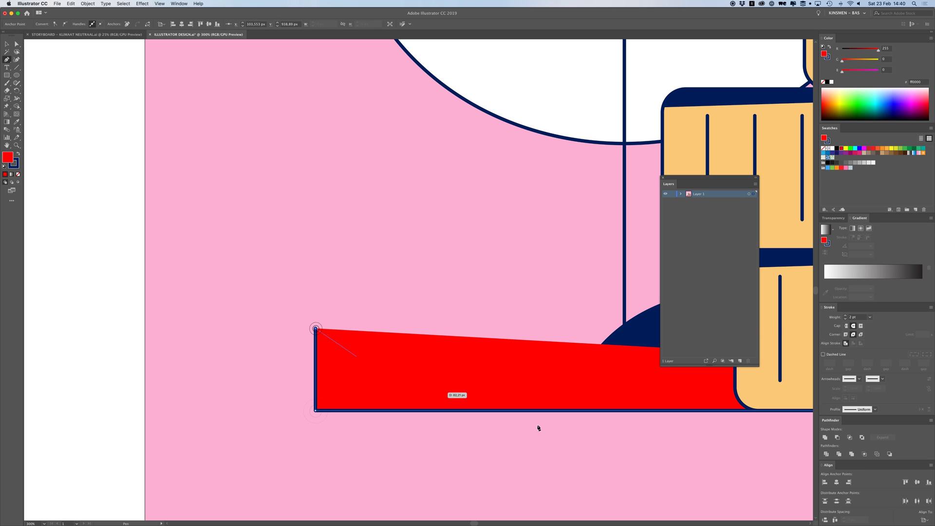
key("super+z")
key("a")
left_click(357, 314)
- Set the ground line's fill back to none and deselect it
key("super+minus")
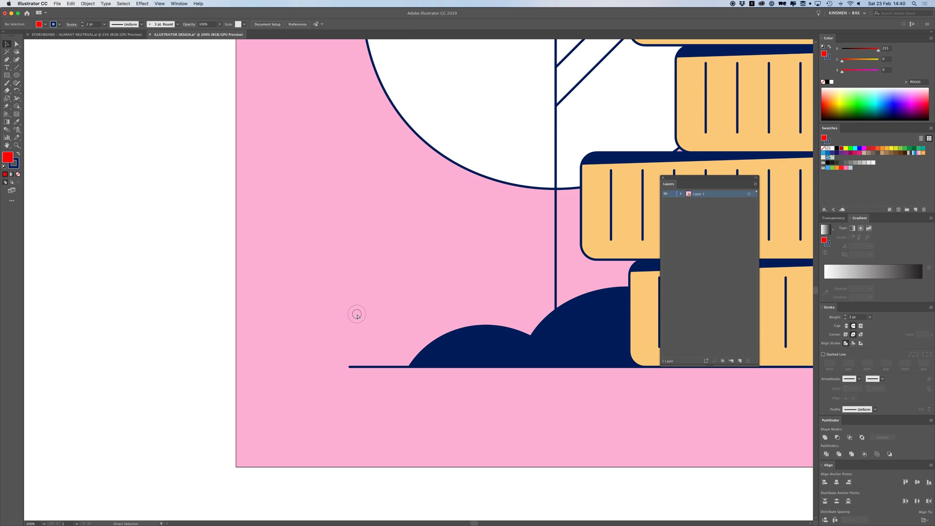
key("super+minus")
left_click_drag(390, 292, 176, 313)
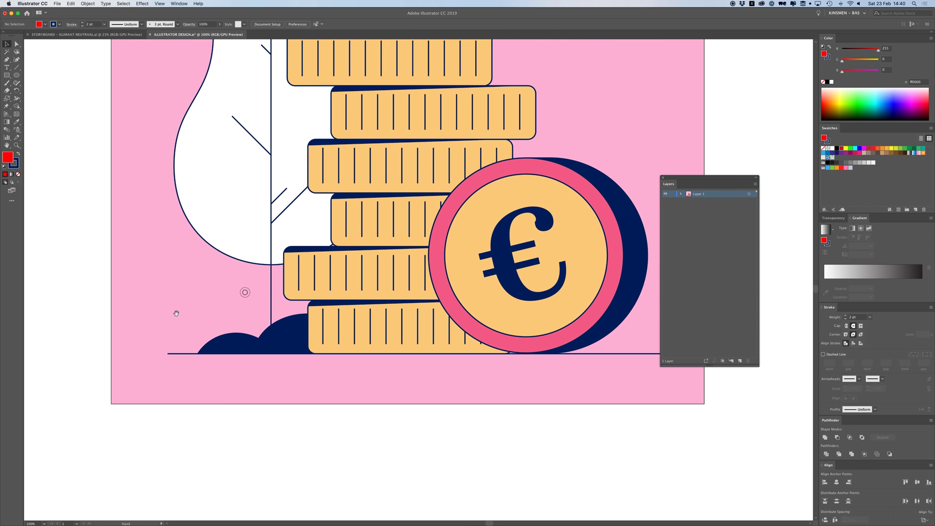
key("a")
left_click(164, 352)
left_click_drag(162, 326, 630, 357)
key("super+plus")
key("super+plus")
key("super+plus")
key("super+plus")
left_click_drag(265, 327, 302, 312)
left_click(338, 291)
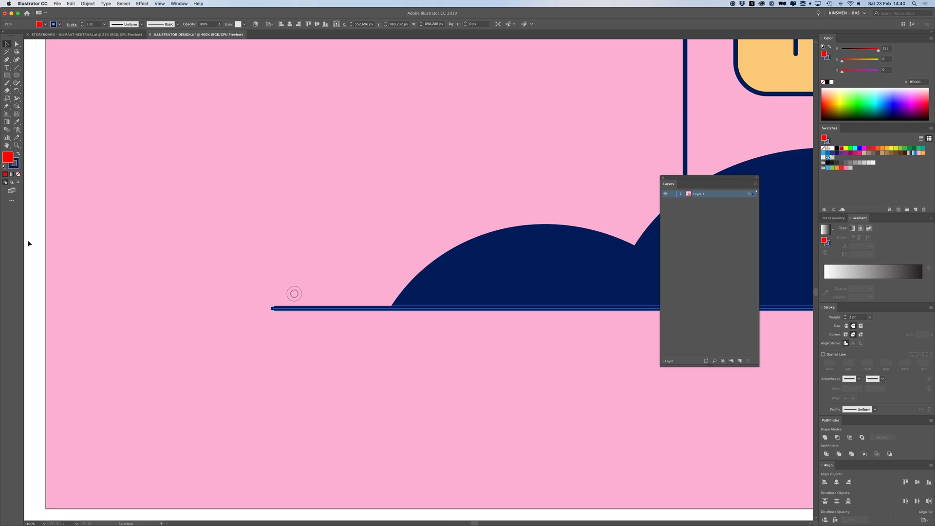
left_click(19, 174)
left_click(188, 204)
- Try moving the dark blue bush up and to the left, undo the move and deselect it
key("super+minus")
key("super+minus")
key("super+minus")
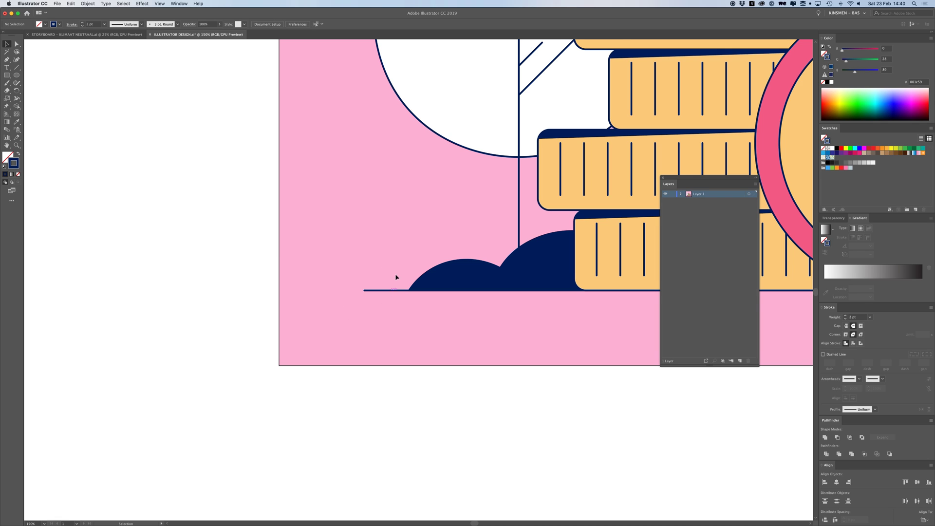
scroll(397, 275, "right", 5)
scroll(396, 275, "up", 3)
left_click_drag(354, 274, 237, 335)
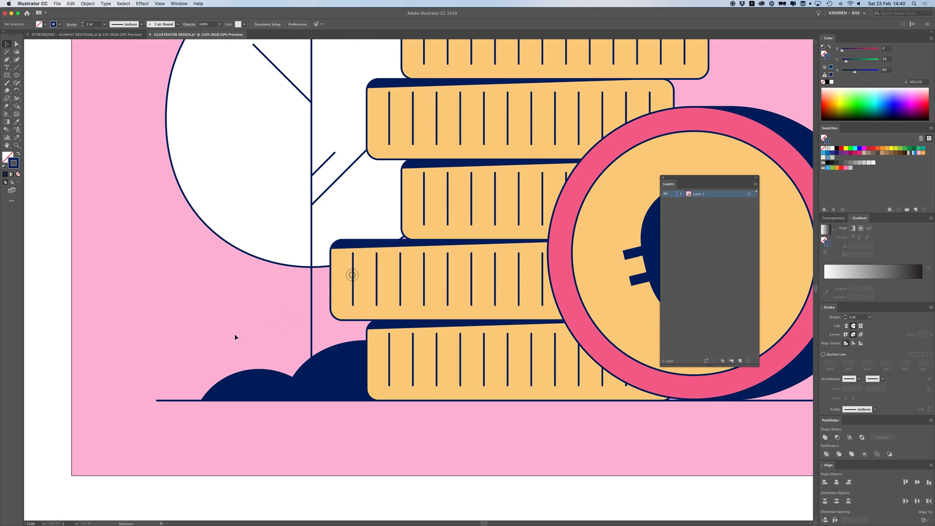
key("super+minus")
left_click_drag(308, 351, 248, 304)
key("super+z")
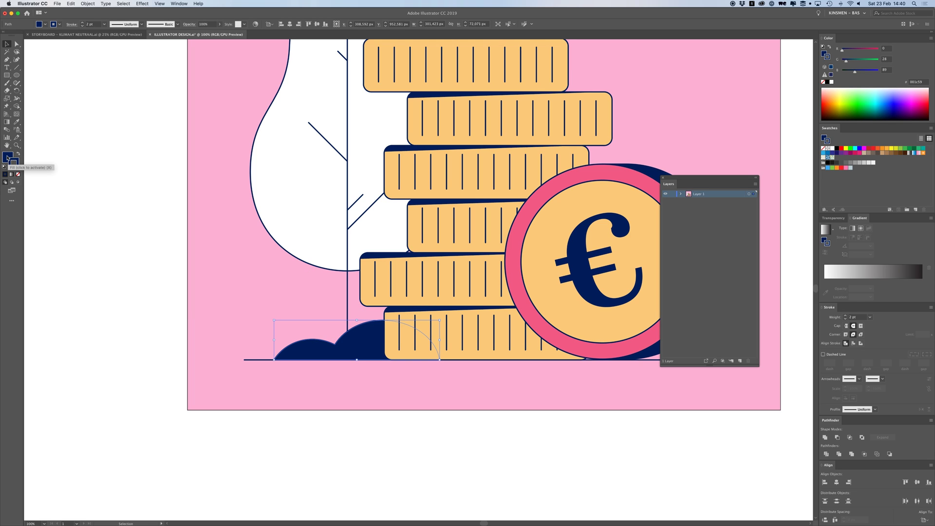
left_click(238, 328)
- Try moving the round euro coin group away from the coin stack, then undo the move
left_click_drag(281, 273, 222, 390)
left_click_drag(366, 264, 314, 281)
left_click_drag(267, 320, 308, 305)
left_click_drag(472, 377, 289, 285)
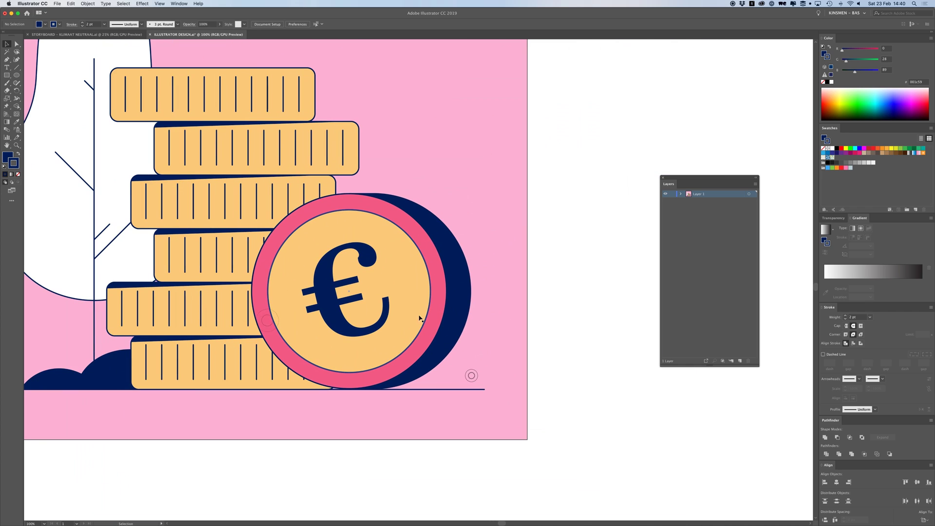
left_click_drag(435, 302, 601, 209)
left_click(469, 319)
key("super+z")
- Isolate the round euro coin's group and try moving its dark half-disc off the artboard, then undo the move
key("super+minus")
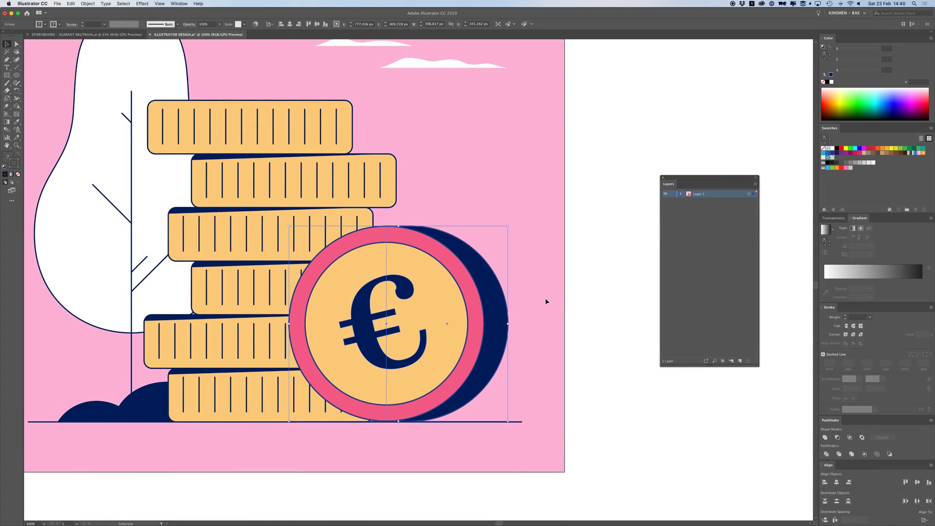
double_click(483, 294)
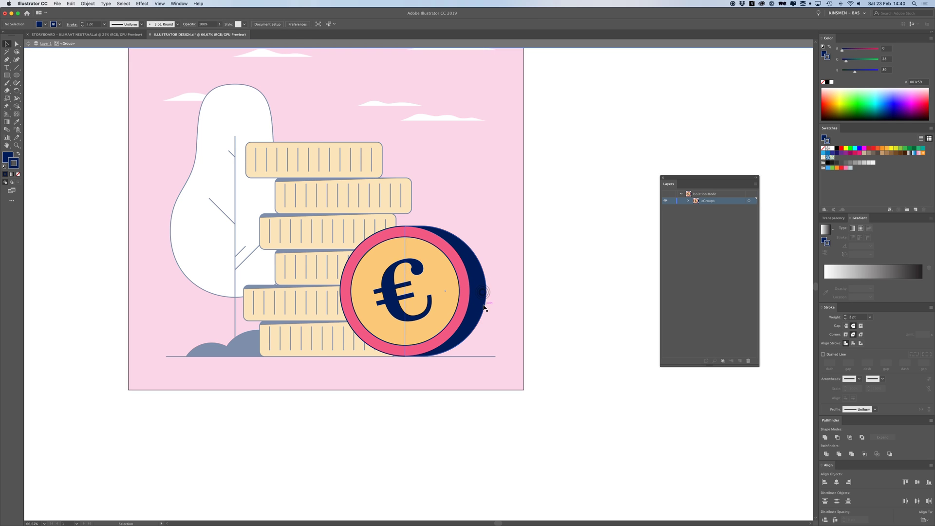
left_click_drag(481, 285, 627, 214)
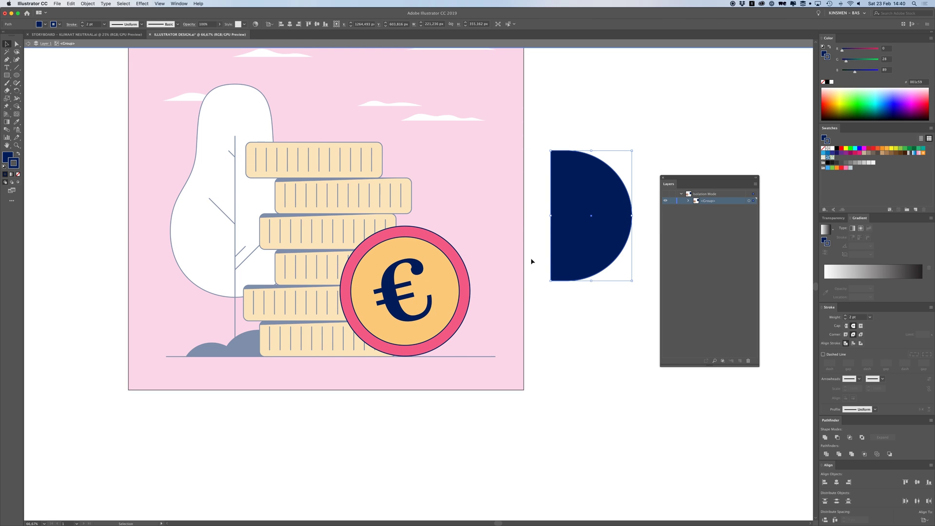
key("super+z")
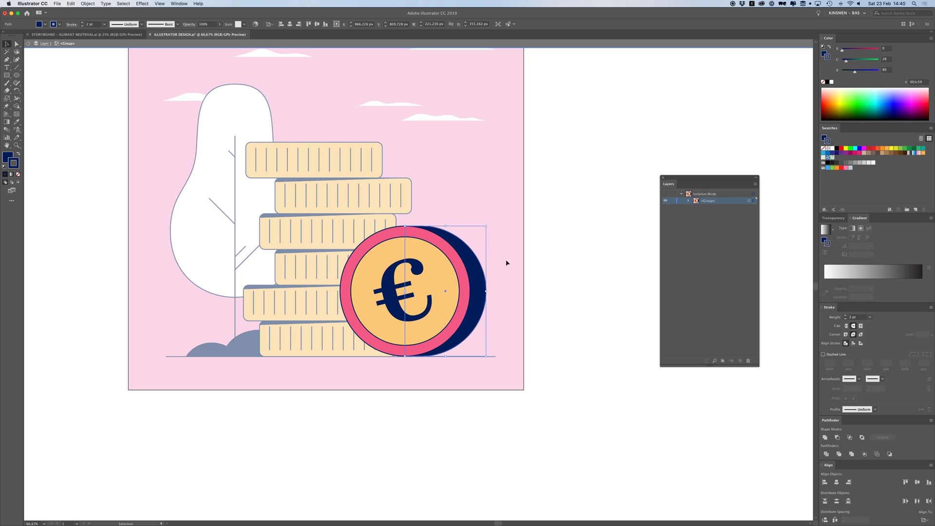
- Try moving the coin's front pieces away from the dark half-disc, then undo the moves
left_click(420, 282)
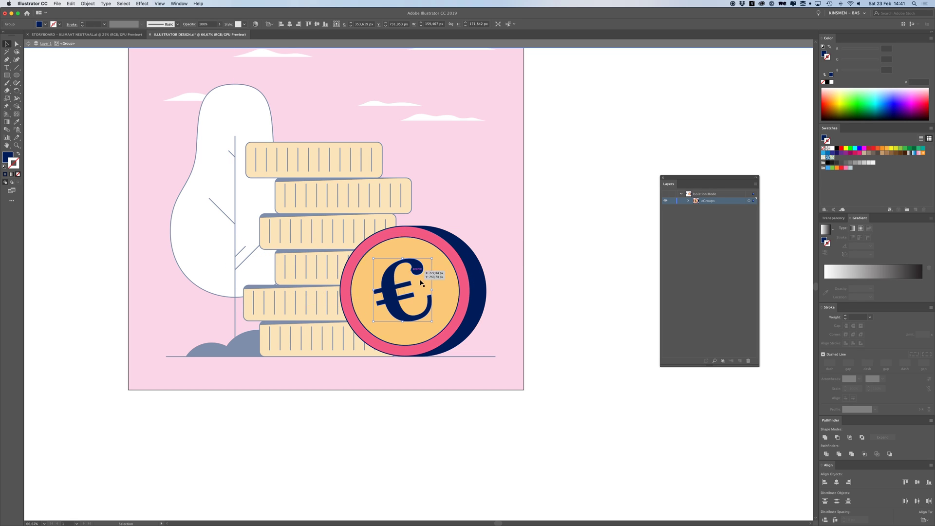
left_click_drag(436, 264, 547, 217)
key("super+z")
key("super+z")
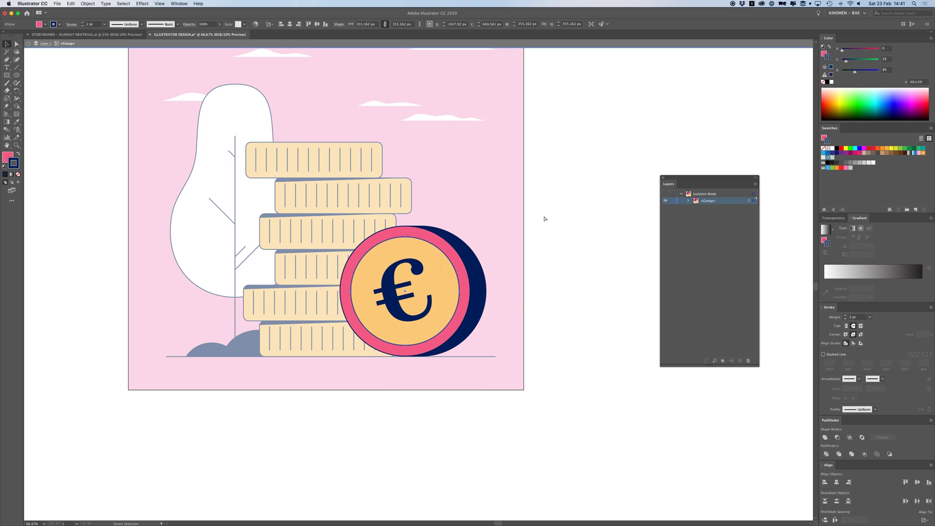
- Select the euro sign, yellow disc and pink ring together inside the coin's group, and exit isolation mode
left_click(460, 291, "shift")
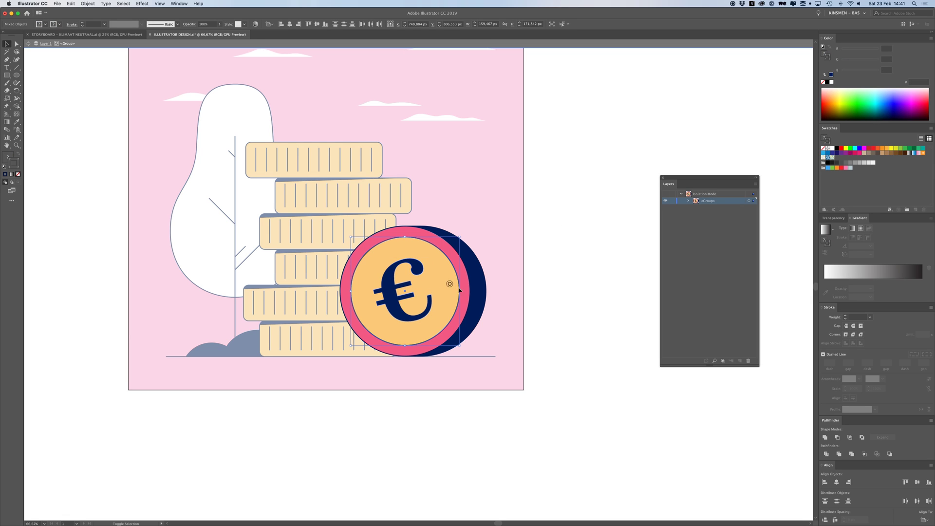
left_click(465, 286, "shift")
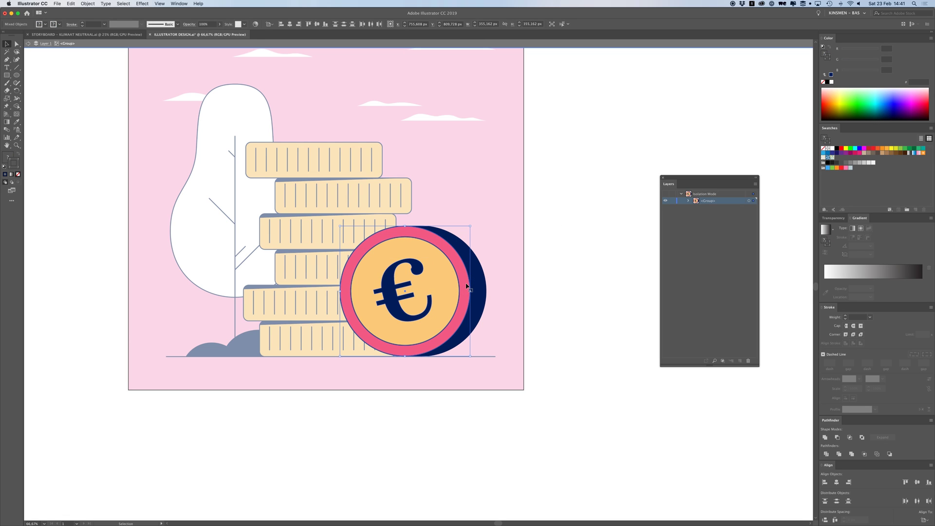
double_click(510, 282)
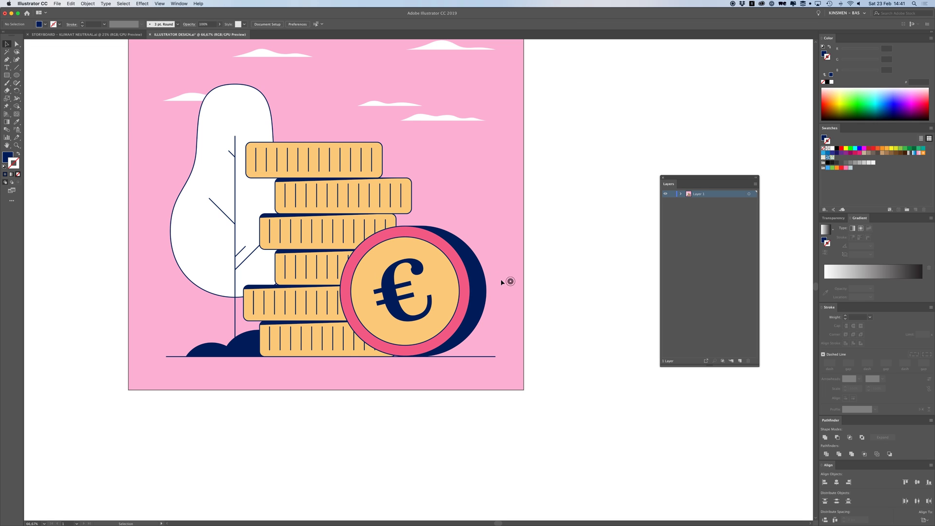
- Ungroup the round euro coin and deselect its parts
key("super+minus")
left_click_drag(471, 262, 481, 274)
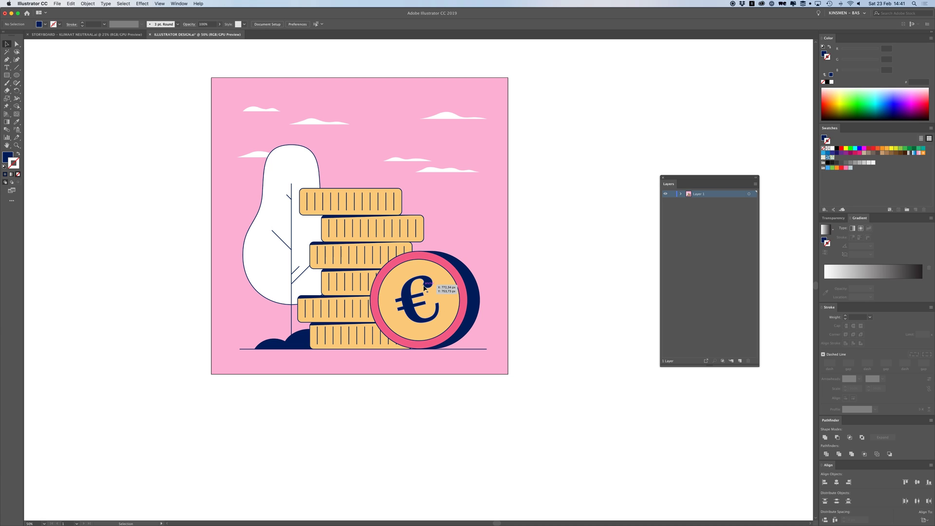
left_click(426, 288)
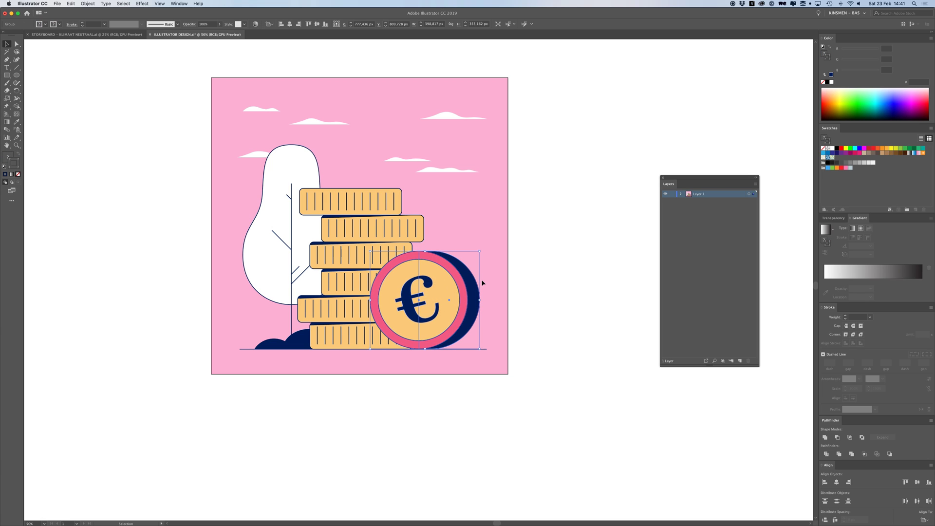
key("a")
key("v")
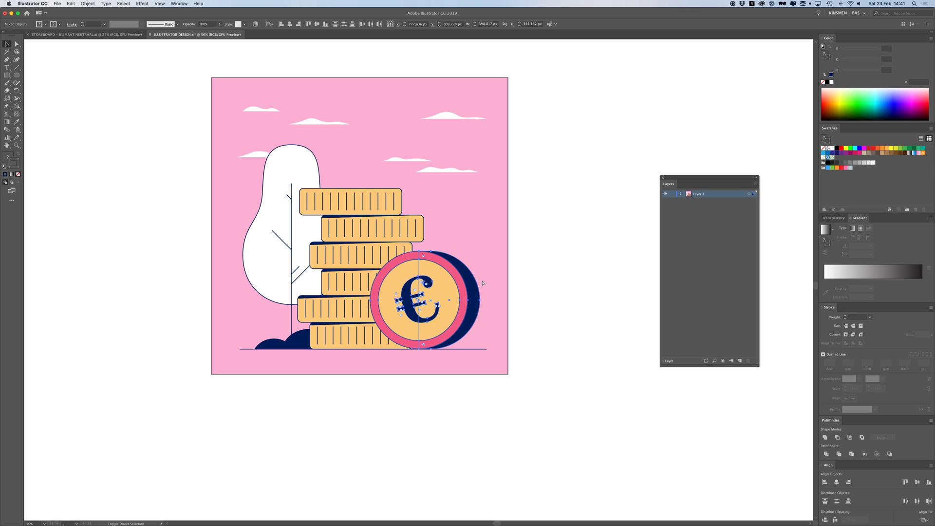
left_click(567, 302)
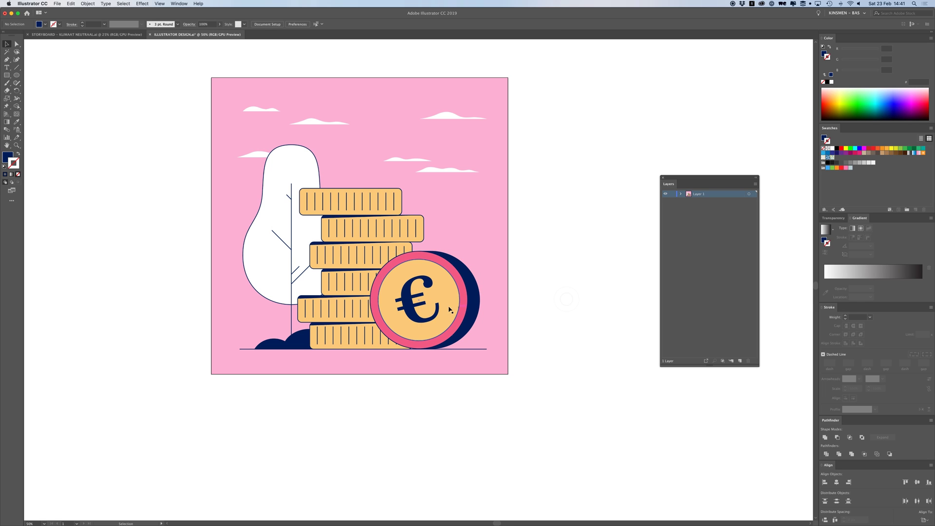
- Group the euro sign, yellow disc and pink ring as the coin's front face, leaving out the dark half-disc
left_click(430, 313)
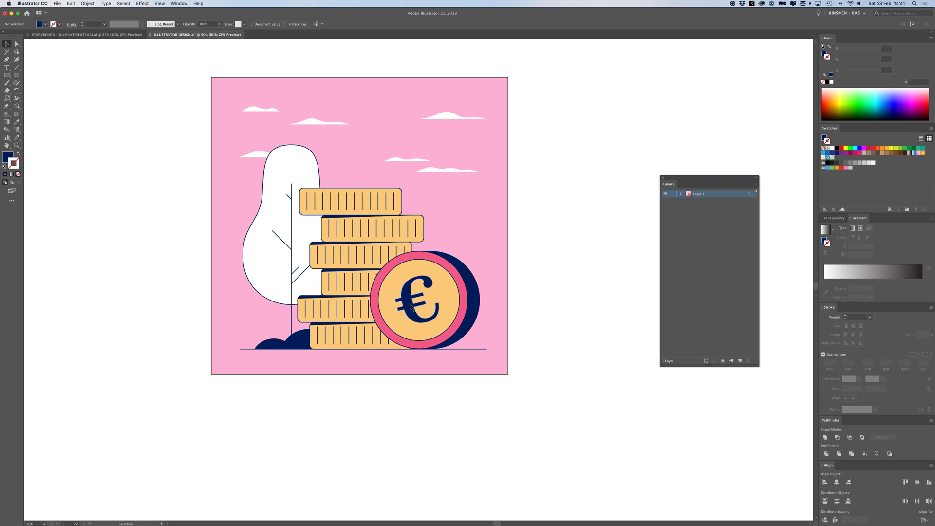
left_click(446, 296, "shift")
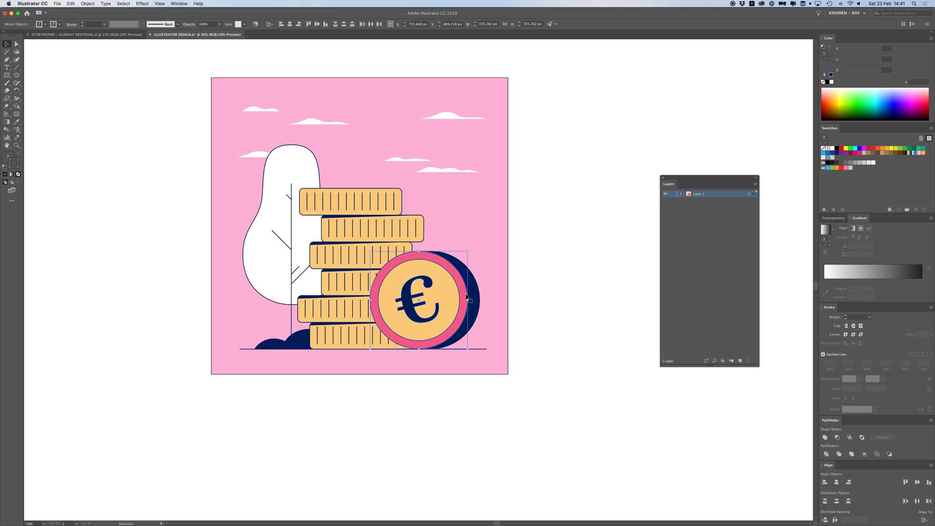
left_click(546, 289)
- Try moving the coin's front face and the dark half-disc separately, undo both moves and deselect
left_click_drag(459, 302, 409, 235)
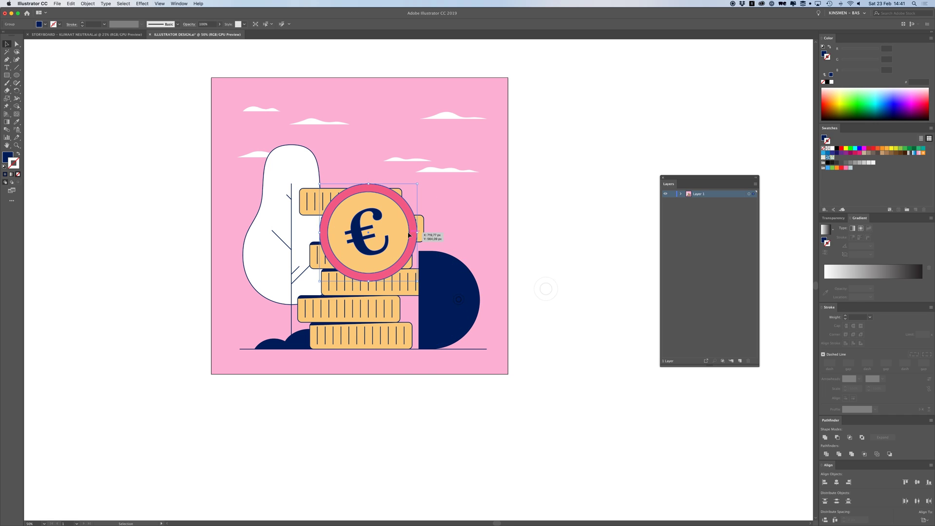
key("super+z")
left_click_drag(473, 286, 545, 291)
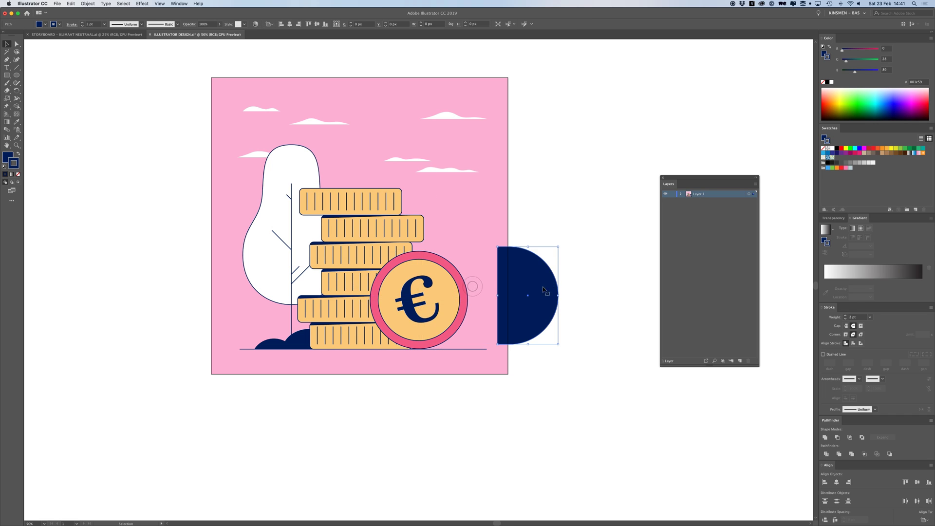
key("super+z")
left_click(527, 266)
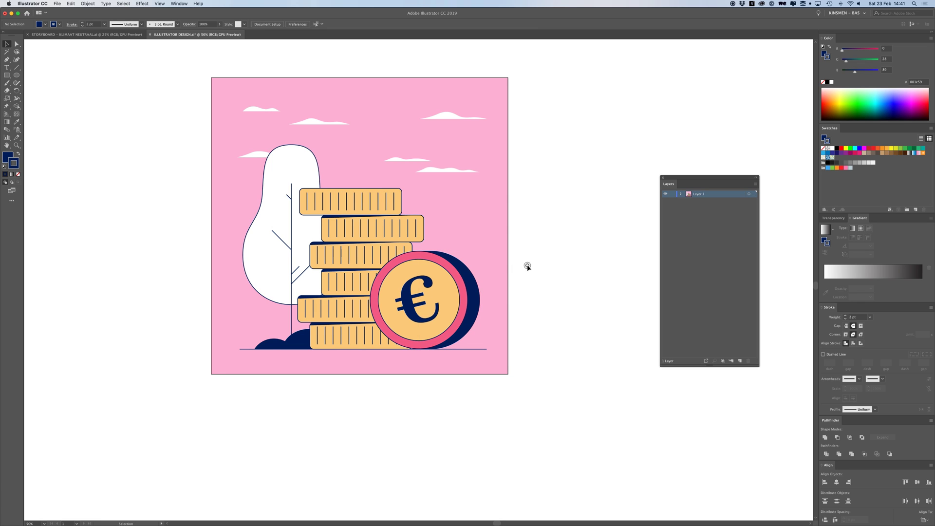
- Try rotating the coin's front-face group on its own, then undo the rotation
key("super+equal")
scroll(482, 287, "right", 1)
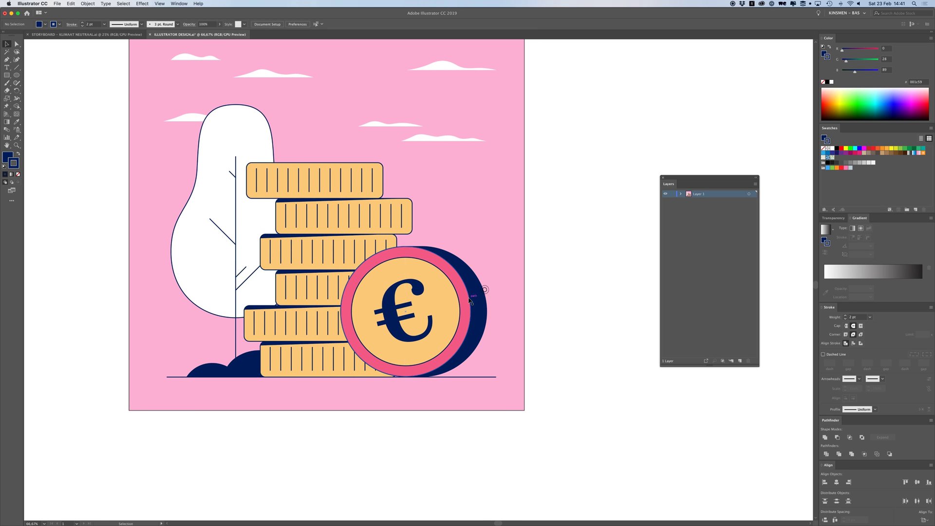
left_click(442, 305)
left_click_drag(474, 244, 380, 256)
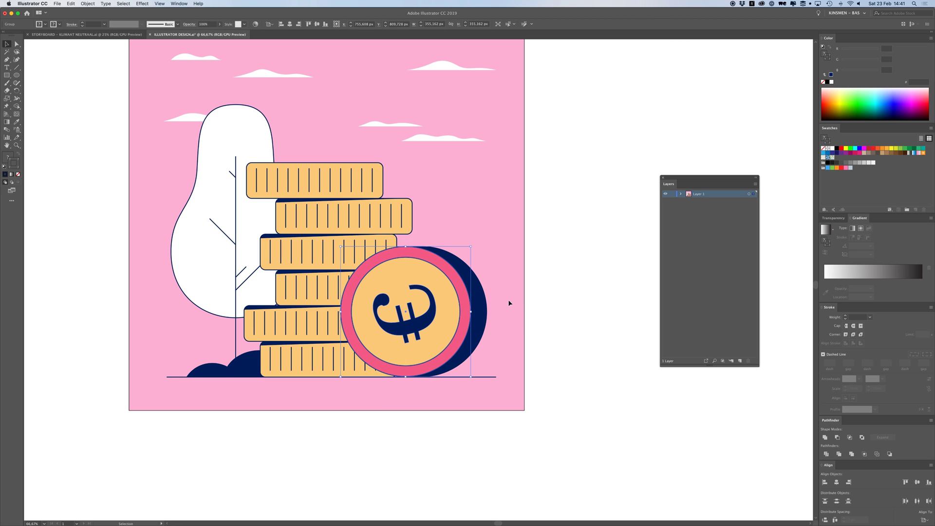
key("super+z")
- Try rotating the front face and the dark half-disc together as one coin, then undo the rotation
left_click(482, 304)
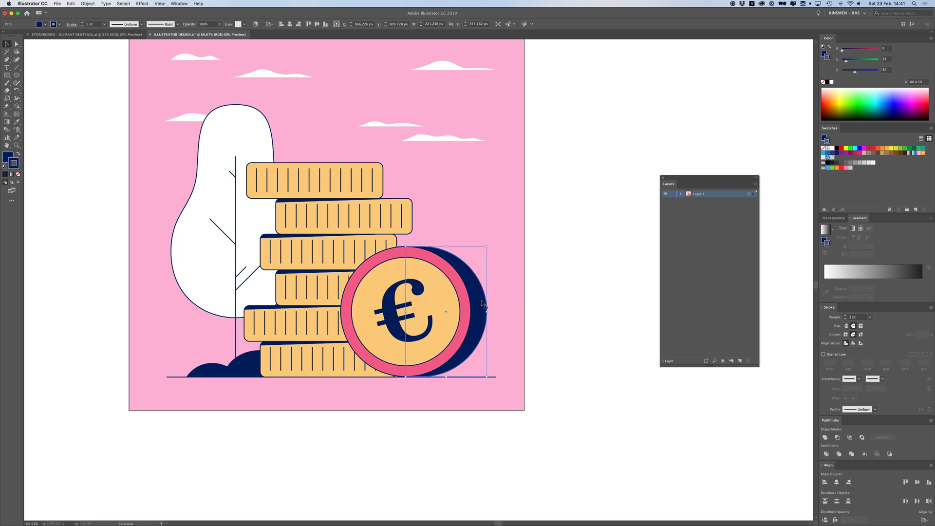
left_click(451, 298)
left_click_drag(489, 244, 502, 389)
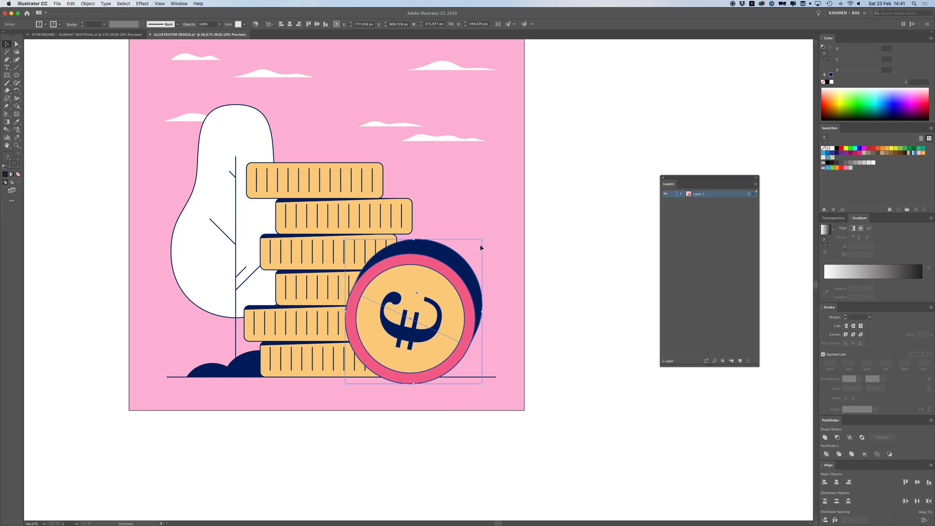
key("super+z")
- Try moving the dark half-disc horizontally to the right of the coin, then undo the move
left_click(574, 261)
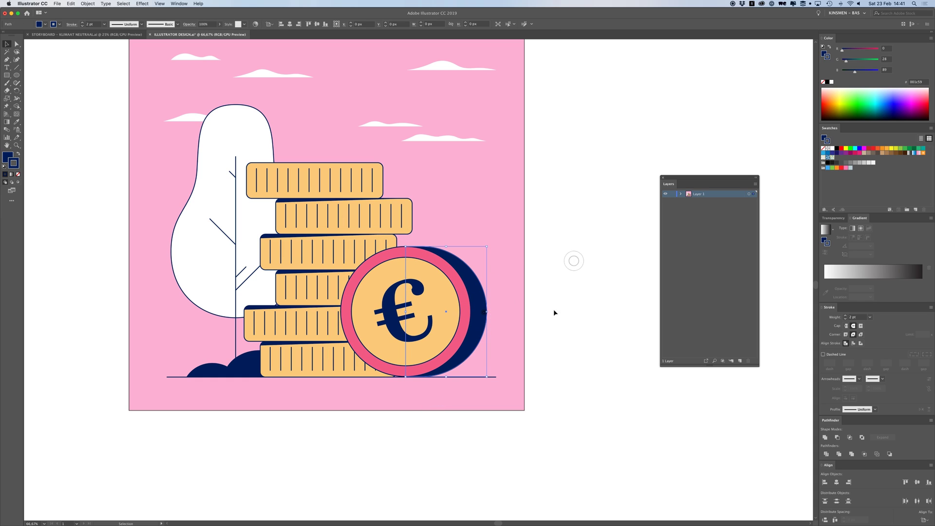
left_click(486, 311)
key("super+minus")
left_click_drag(445, 279, 522, 281)
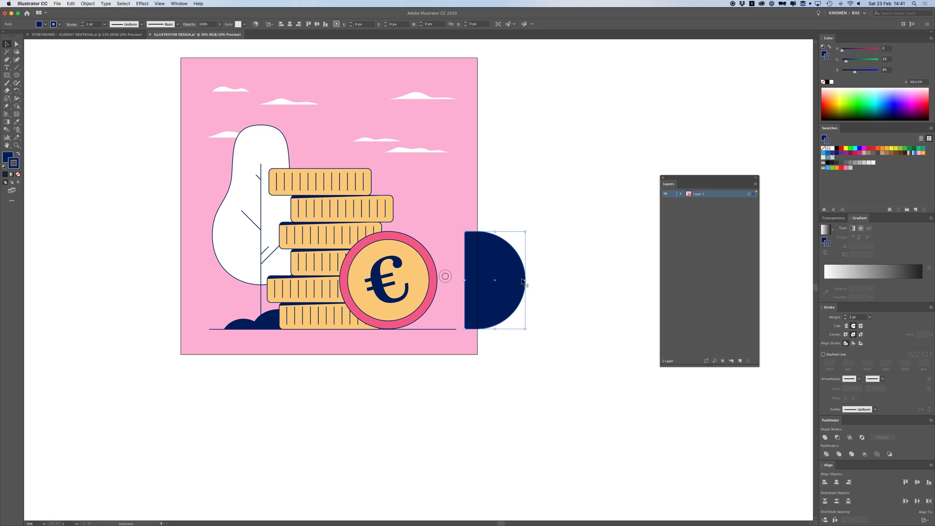
key("super+z")
- Check how the coin's front face and dark half-disc select as separate objects, and clear the selection
scroll(447, 270, "left", 3)
scroll(447, 270, "up", 2)
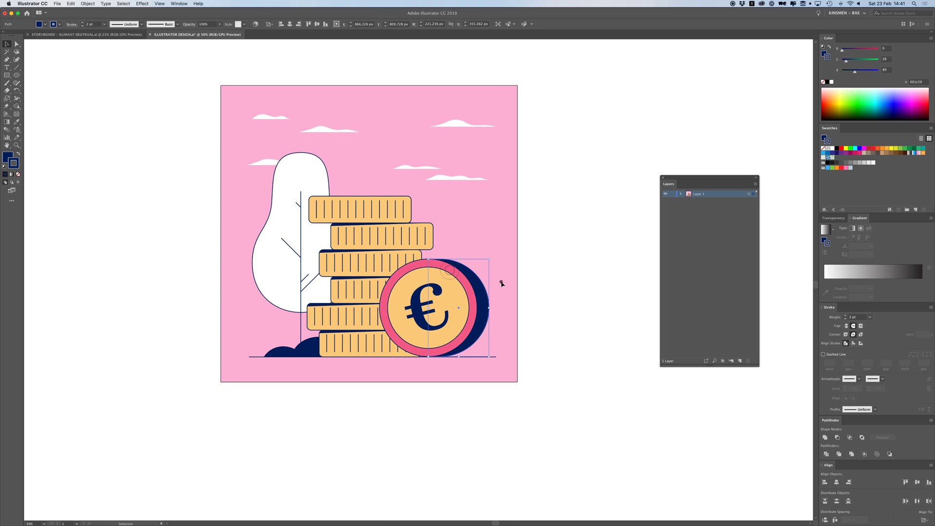
left_click(500, 281)
left_click(420, 295)
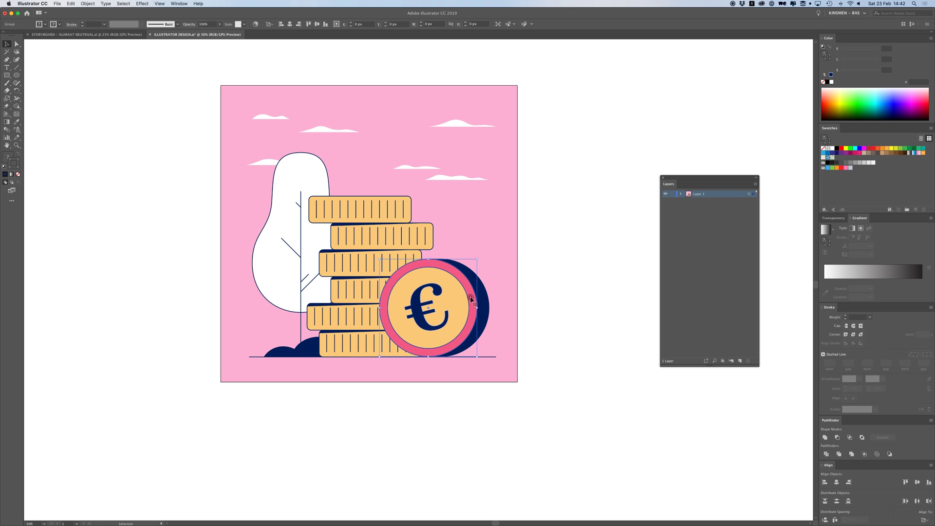
left_click(480, 273)
left_click(482, 310)
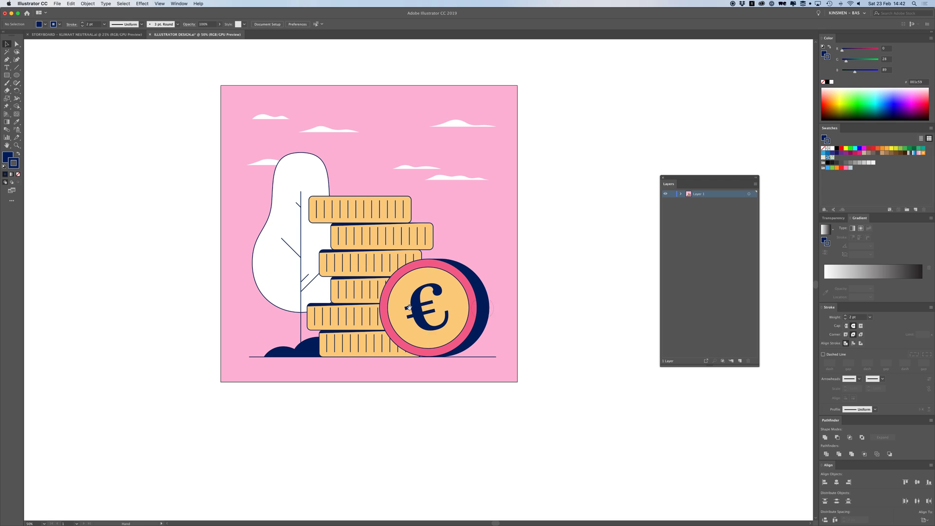
- Try moving the top two coins of the stack upward, undo both moves and deselect
scroll(484, 312, "left", 5)
scroll(467, 278, "up", 2)
left_click(455, 247)
left_click_drag(454, 246, 457, 204)
left_click_drag(475, 271, 476, 242)
key("super+z")
key("super+z")
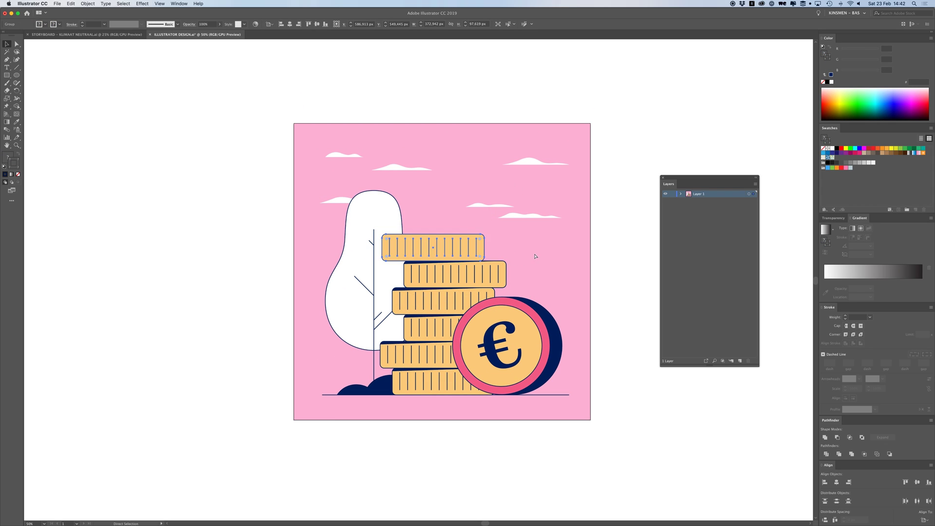
key("v")
left_click(448, 245)
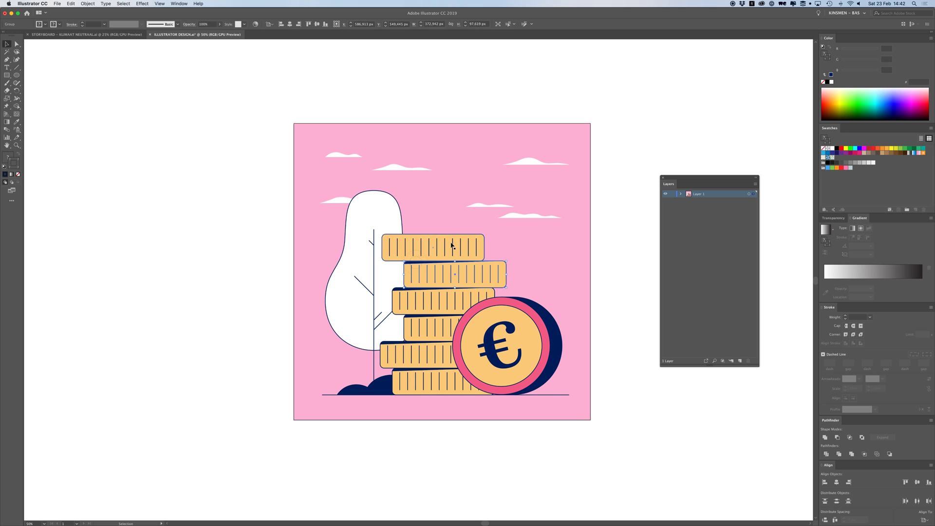
key("super+shift+a")
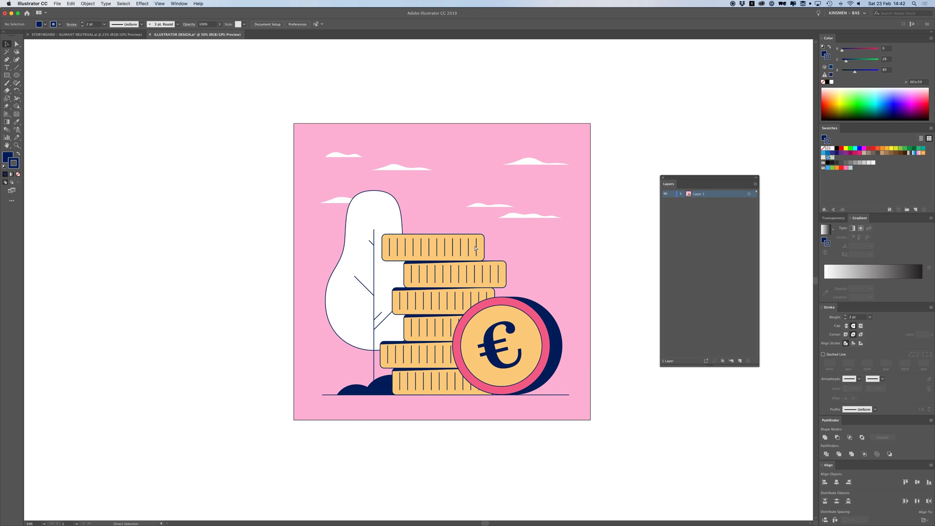
- Move the stack's top coin straight up until it overlaps the artboard's upper edge
key("super+equal")
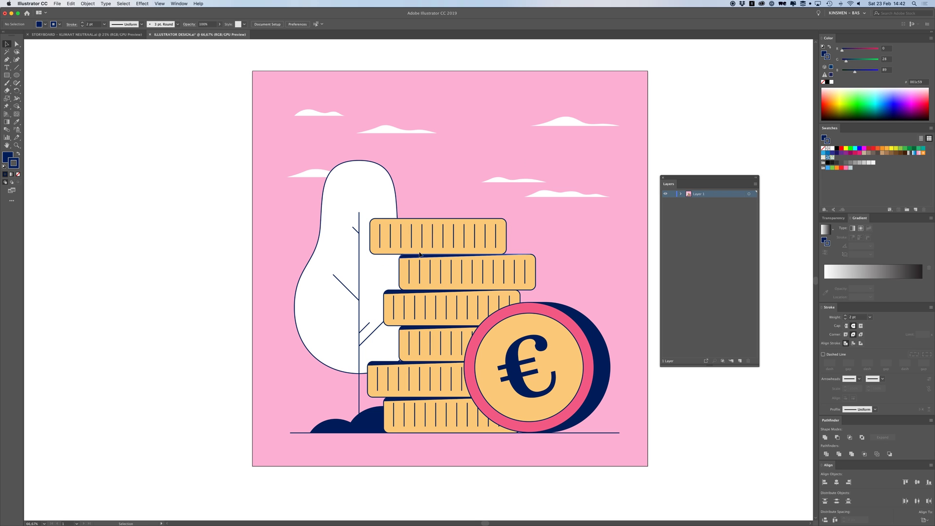
left_click_drag(449, 239, 449, 59)
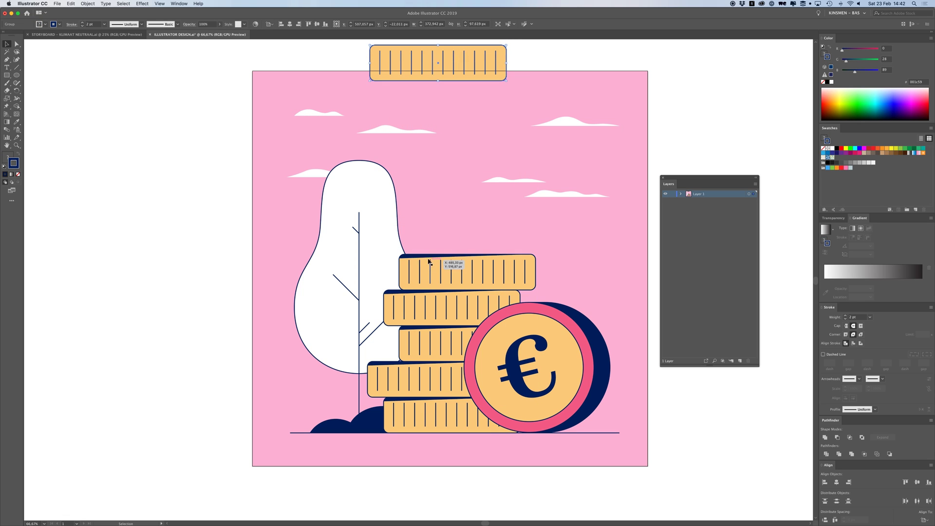
scroll(442, 219, "up", 1)
scroll(442, 219, "right", 1)
- Try lifting the second coin off the stack together with its shadow, then undo the move
left_click(476, 246)
left_click_drag(433, 275, 491, 206)
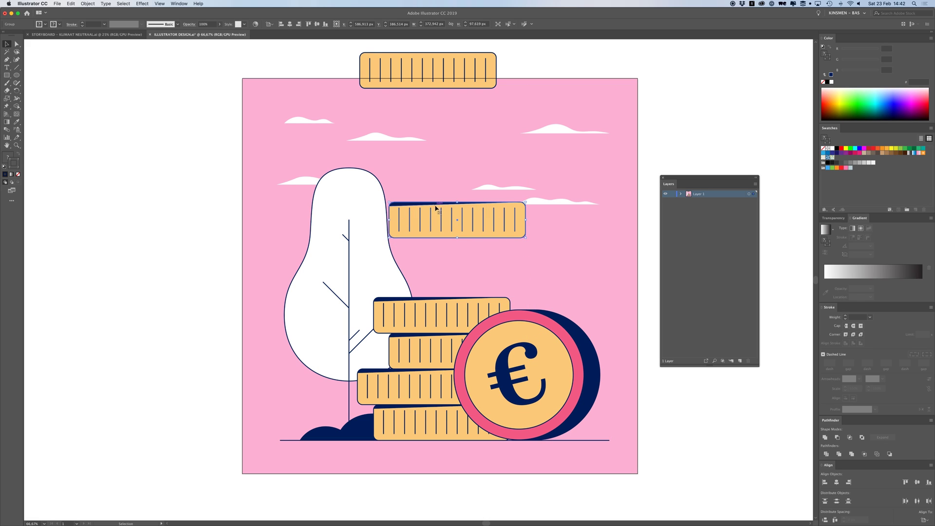
key("super+z")
- Isolate the stack's second coin, cut its dark shadow strip out of the group and paste it in place outside the group
left_click(419, 220)
left_click(415, 264)
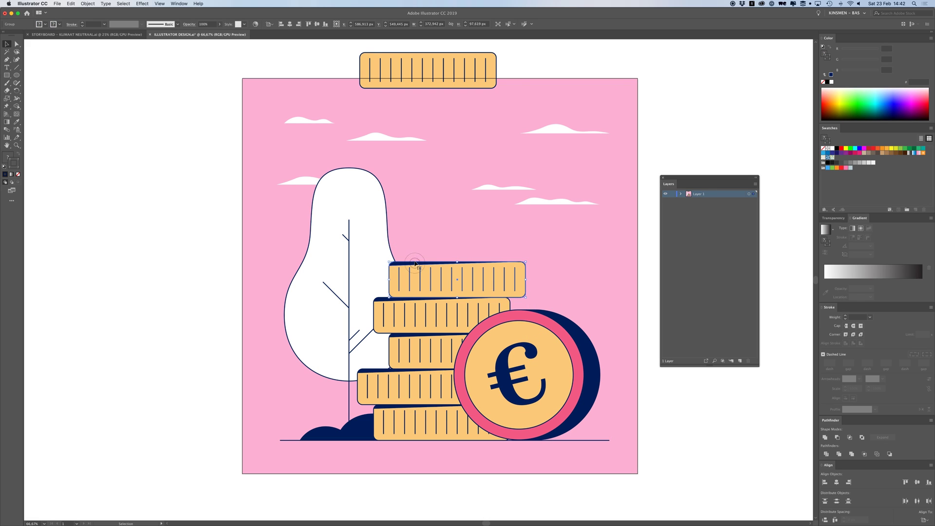
double_click(414, 266)
left_click(411, 263)
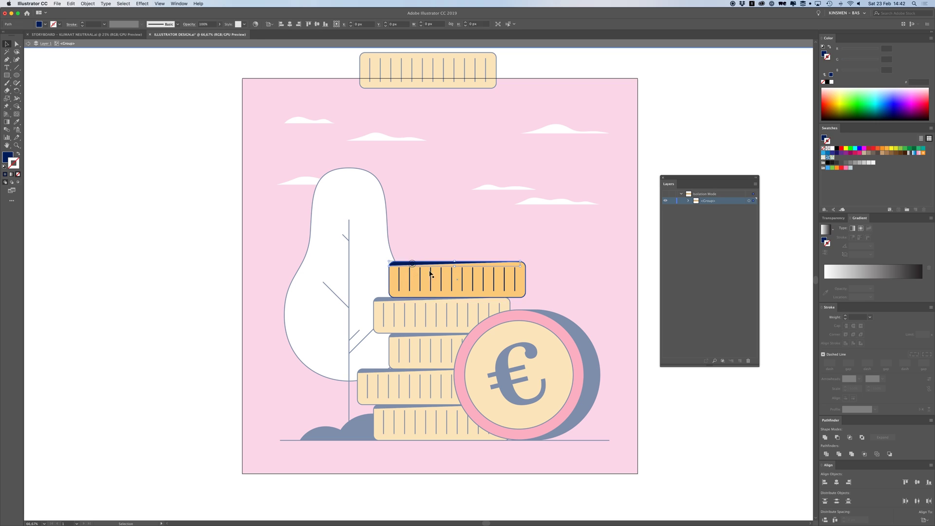
key("Delete")
double_click(445, 246)
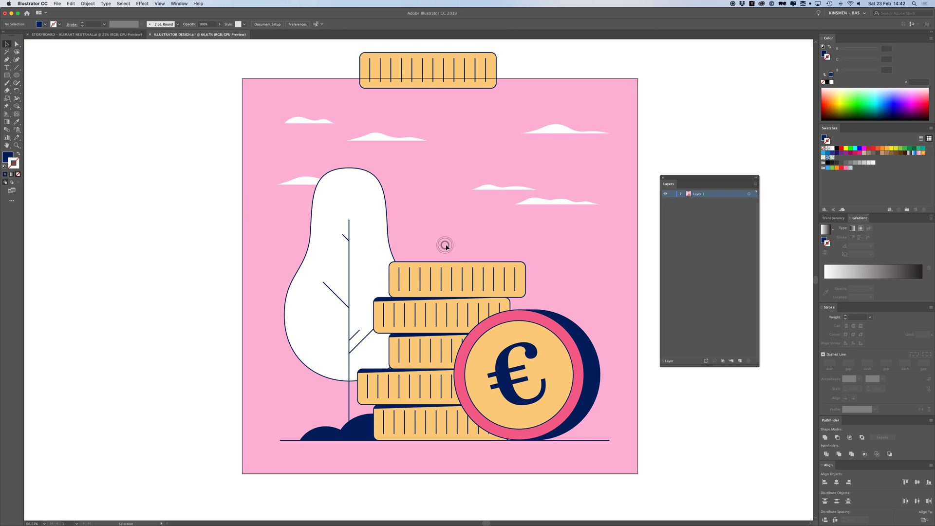
key("super+z")
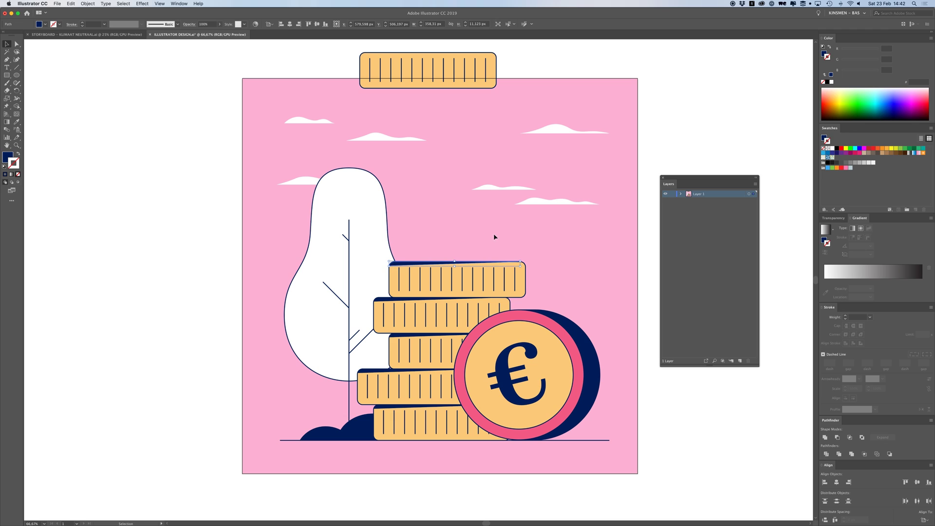
left_click(461, 239)
- Try lifting the second coin and its separated shadow strip on their own, undoing each move
left_click_drag(482, 277, 484, 212)
key("super+z")
left_click(451, 191)
left_click_drag(425, 265, 436, 226)
key("super+z")
left_click(435, 204)
- Move the lifted top coin straight down onto the stack and select the coin beneath it
left_click_drag(435, 84, 576, 253)
scroll(576, 253, "down", 3)
scroll(575, 253, "right", 2)
left_click(394, 210)
left_click(397, 213)
left_click(404, 227, "shift")
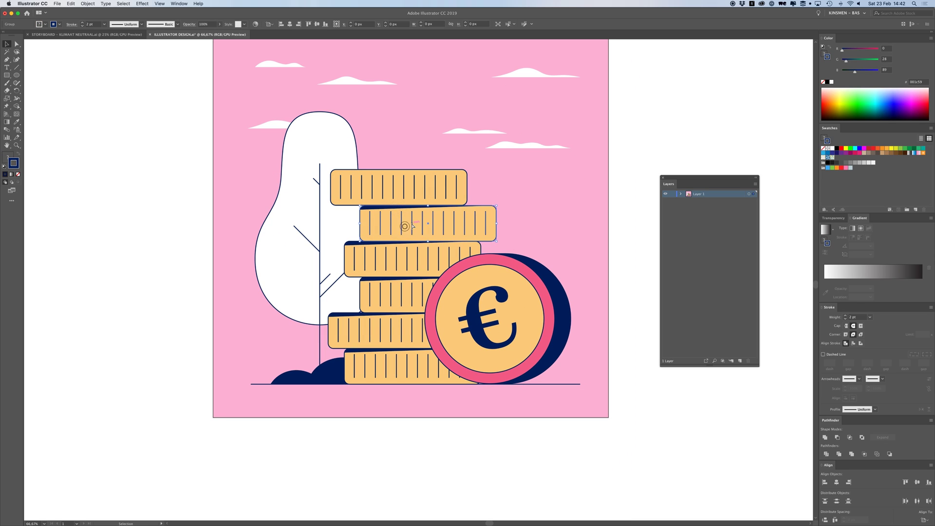
- Isolate the third coin, cut its shadow strip out of the group and paste it in front outside the group
double_click(370, 246)
left_click(370, 244)
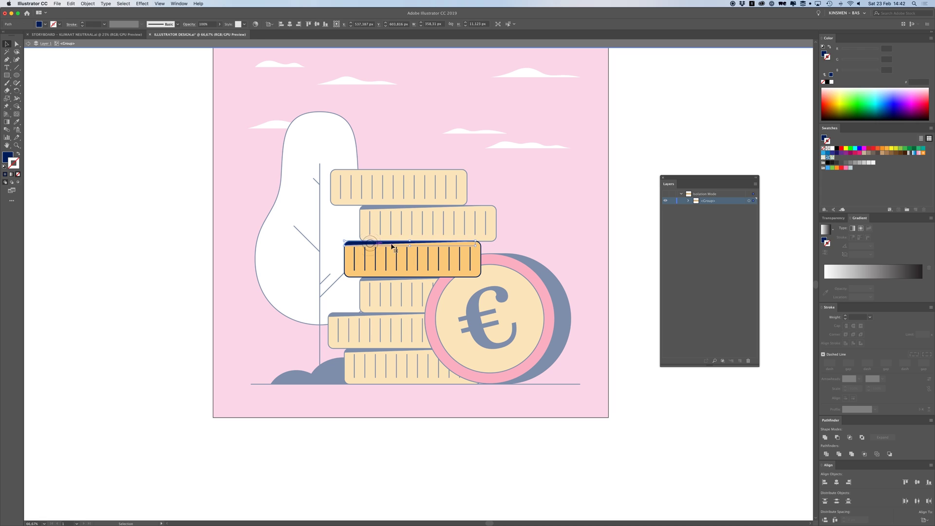
key("Escape")
left_click(531, 231)
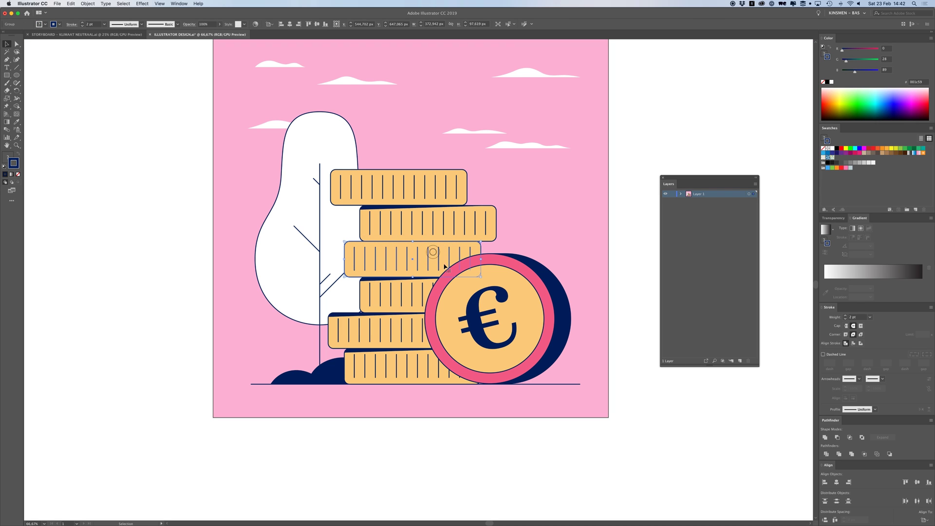
left_click(428, 254)
key("super+f")
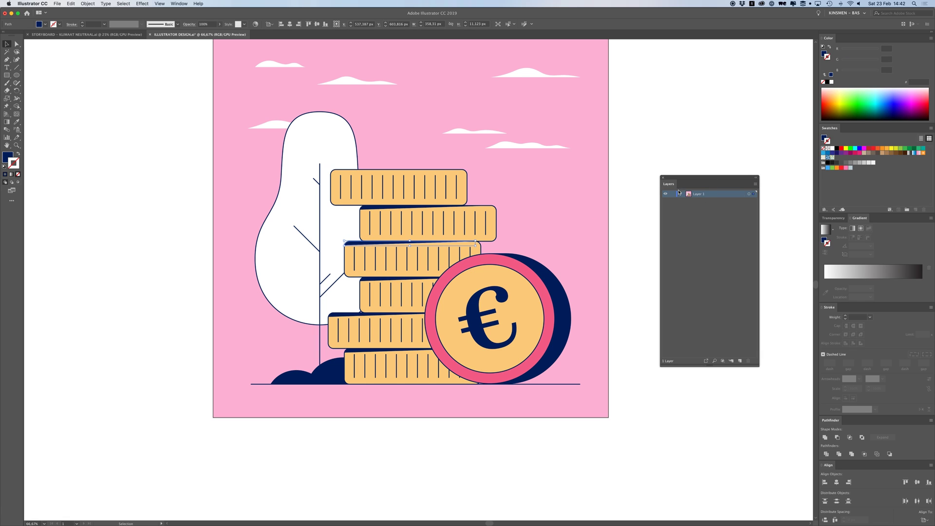
left_click(551, 236)
- Check how the fourth coin's group, its body rectangle and a single ridge line can be selected, and clear the selection
scroll(418, 251, "down", 2)
left_click(395, 267)
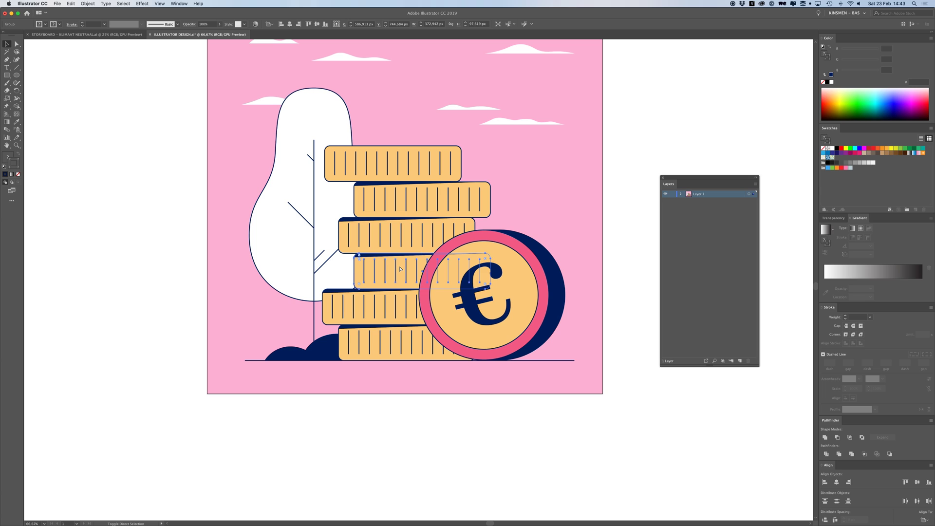
left_click(386, 273, "super")
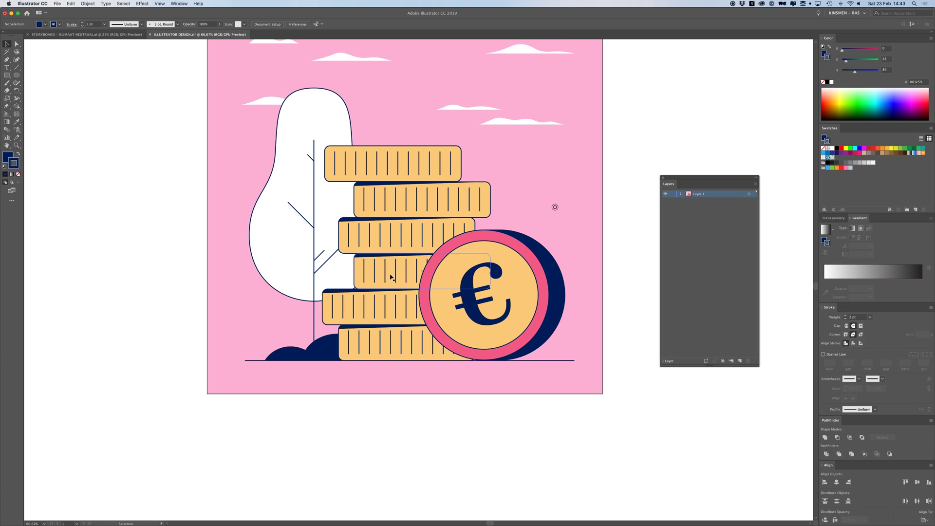
left_click(395, 270, "super")
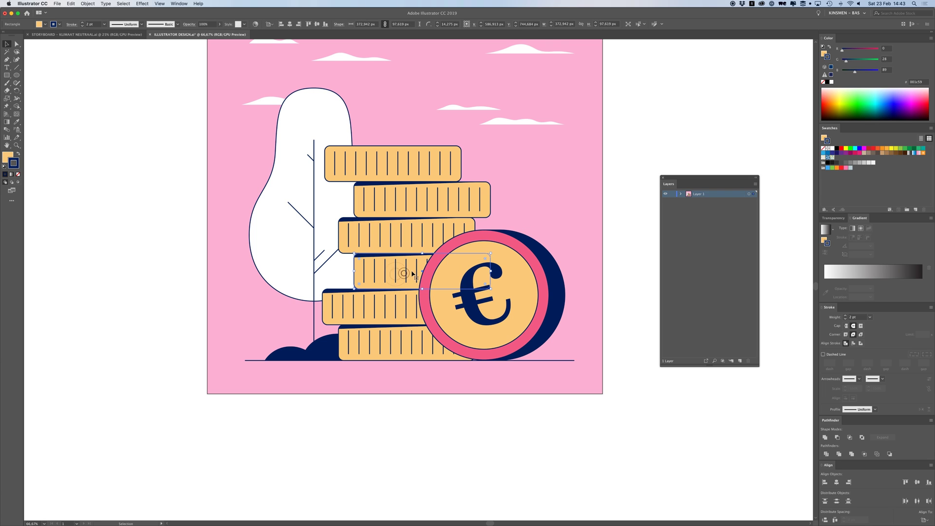
left_click(364, 268, "super")
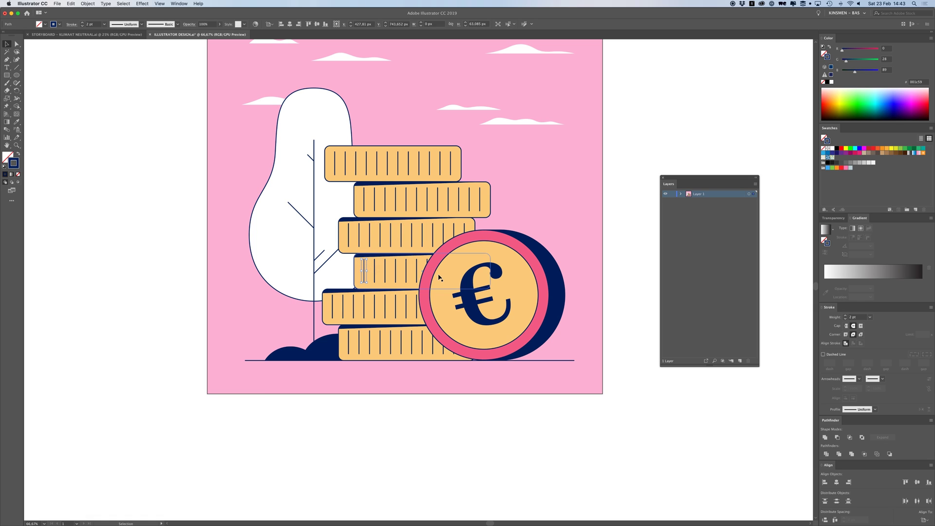
key("super+z")
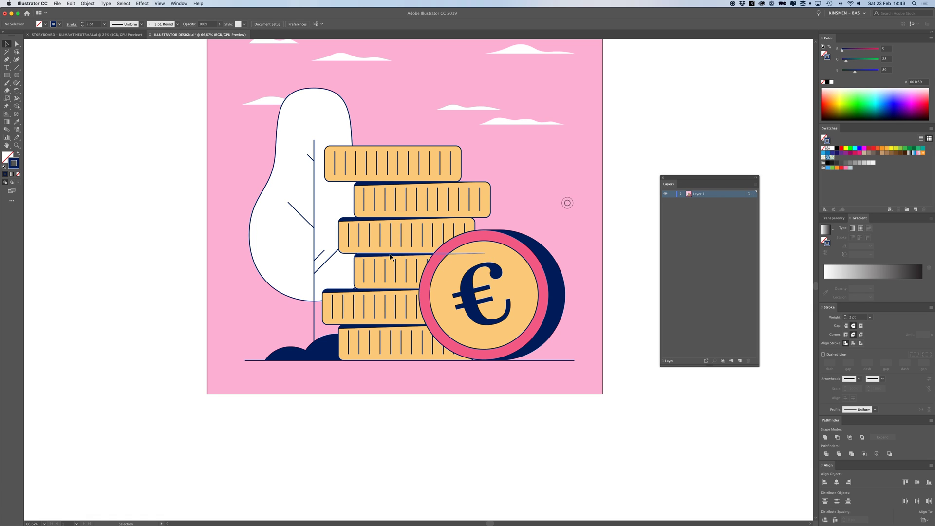
- Isolate the fourth coin, cut its shadow strip out of the group, leave isolation and paste the strip in front
double_click(370, 262)
left_click(372, 258)
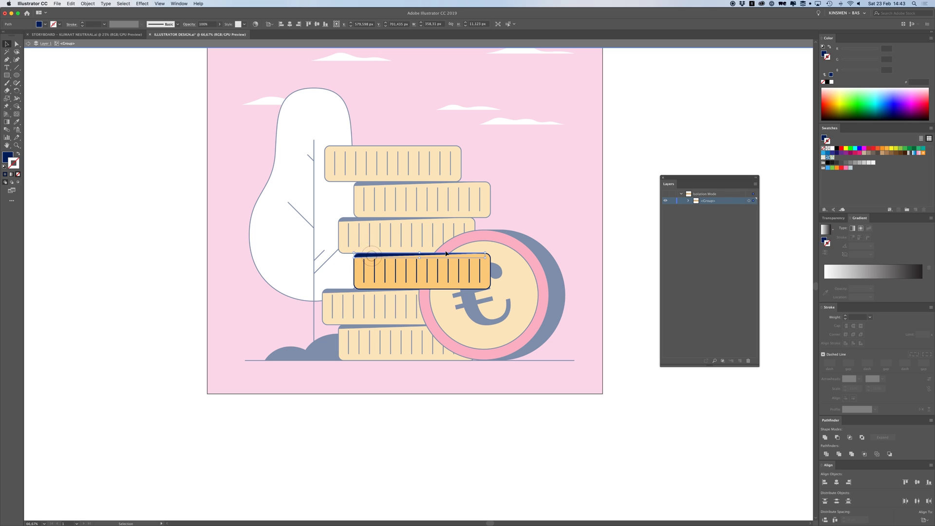
left_click(553, 190)
double_click(554, 189)
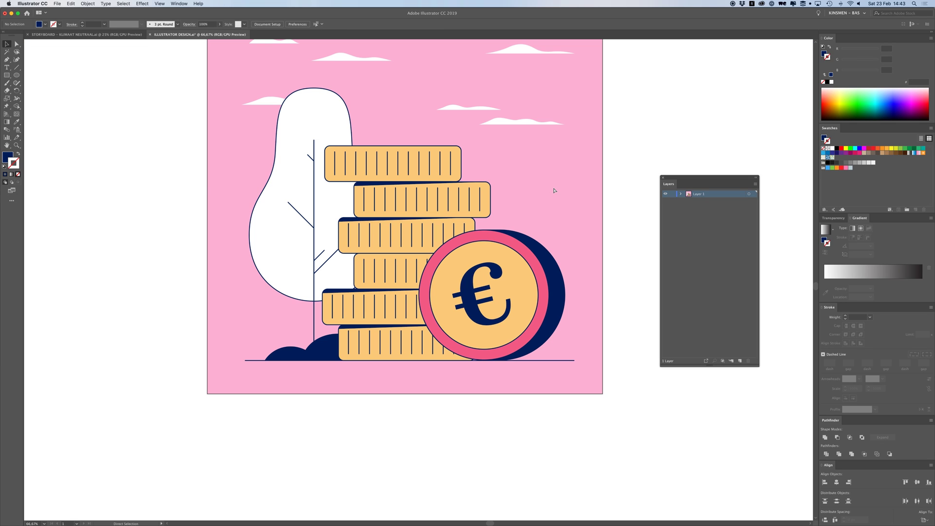
key("super+f")
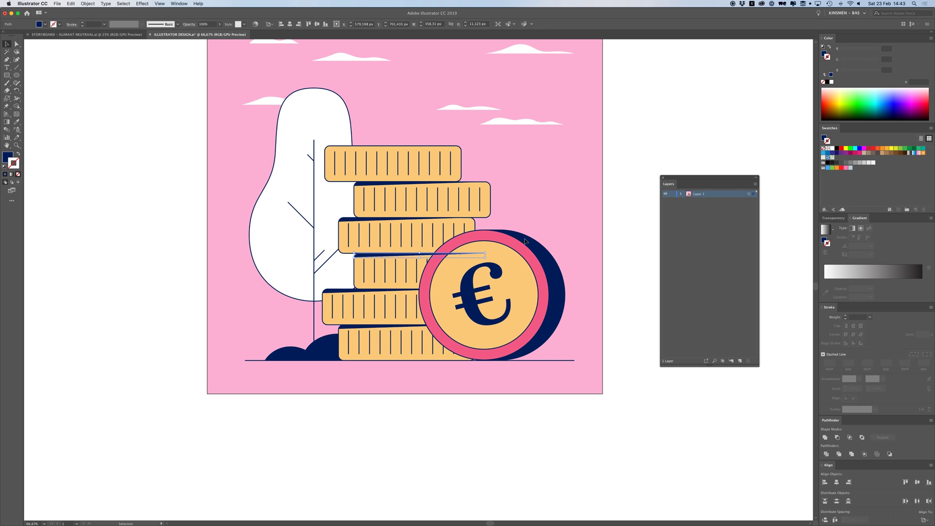
- Cut the fourth coin's shadow strip again and paste it directly in front of that coin, behind the round euro coin
key("Delete")
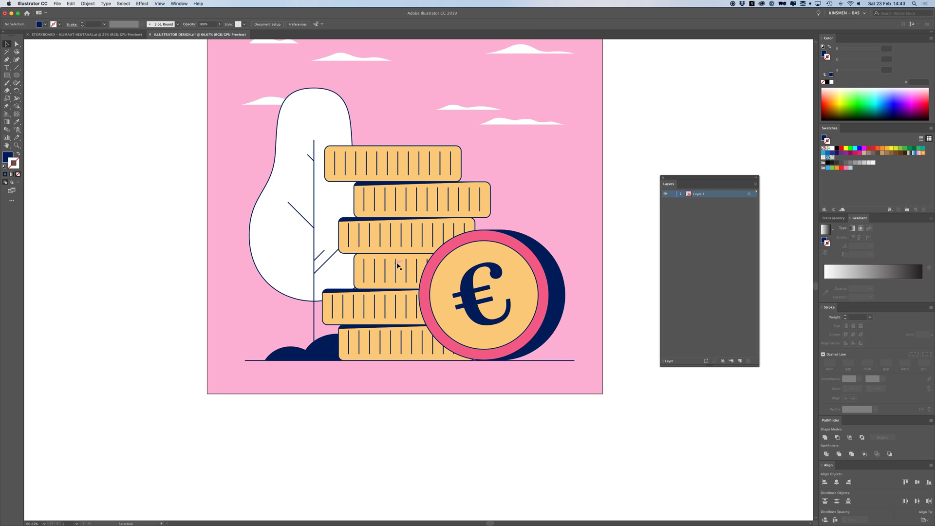
left_click(401, 269)
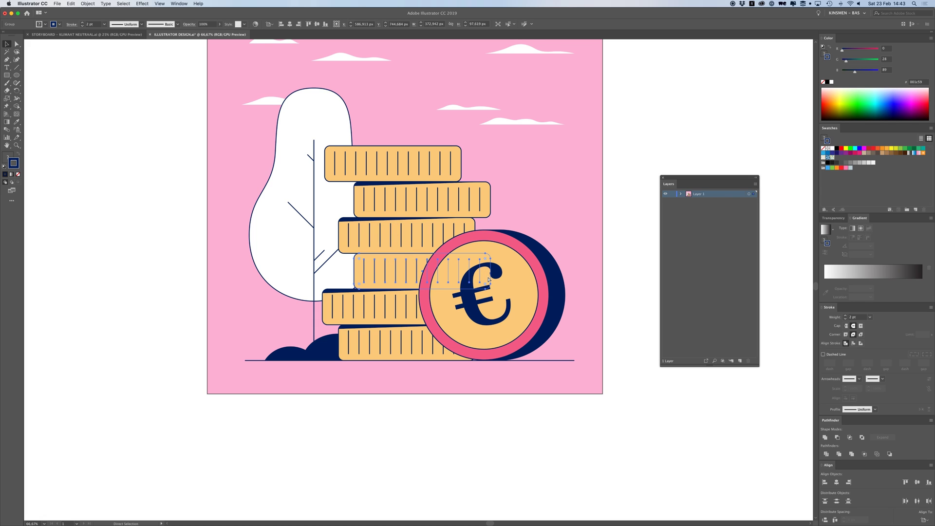
key("super+z")
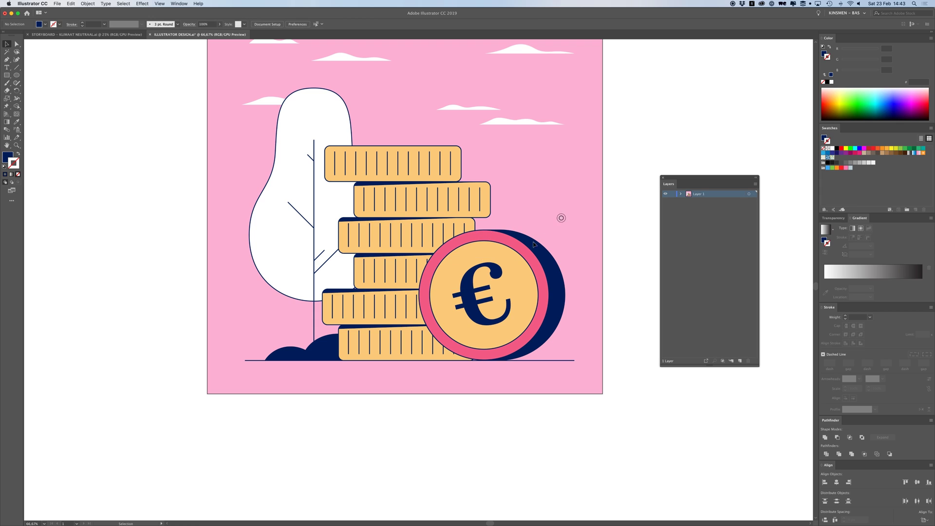
- Separate the shadow strips of the fifth and bottom coins from their groups, pasting each in place in front of its coin
double_click(346, 291)
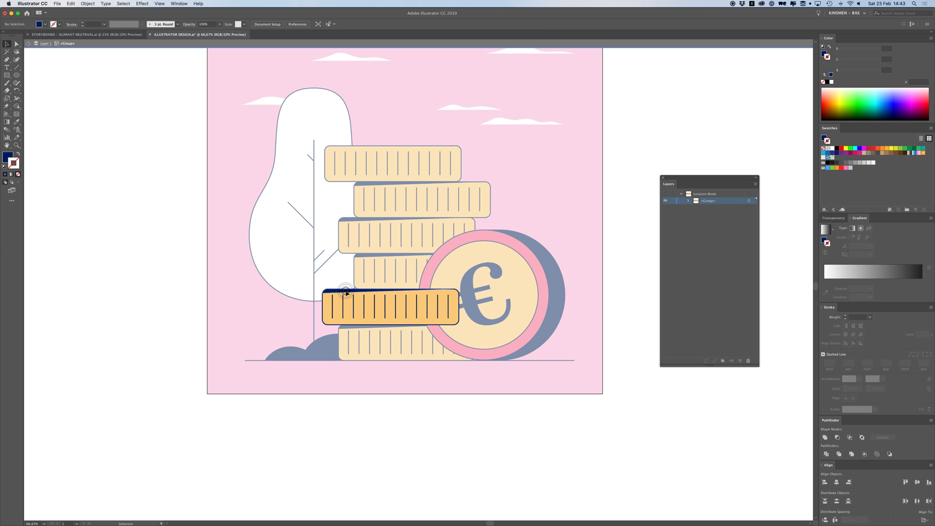
double_click(586, 214)
left_click(387, 292)
double_click(362, 344)
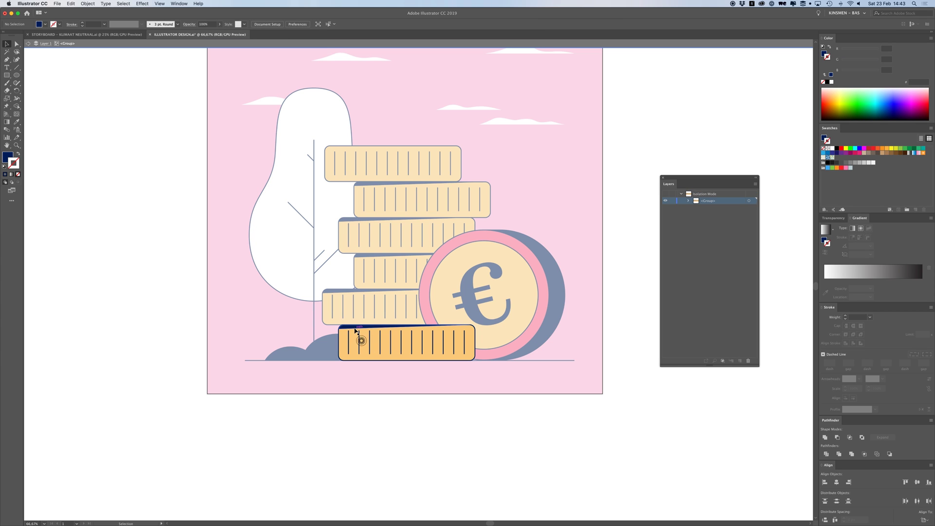
double_click(432, 404)
key("super+f")
left_click(604, 224)
- Lock the stack's coins and shadow strips one after another from the bottom coin upward, and unlock all objects again
left_click(397, 332)
left_click(379, 327)
key("super+2")
left_click(354, 305)
key("super+2")
left_click(360, 291)
key("super+2")
left_click(373, 273)
key("super+2")
left_click(371, 256)
key("super+2")
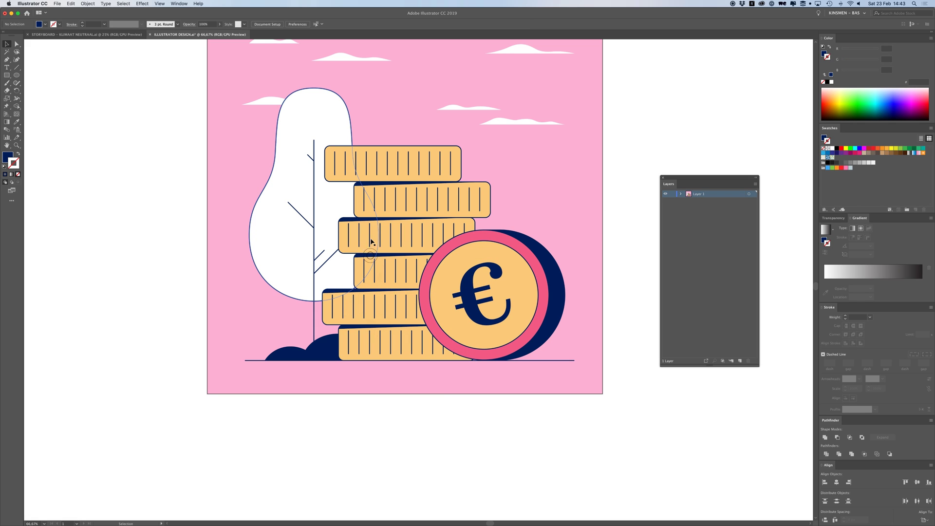
left_click(380, 223)
left_click(412, 203)
left_click_drag(411, 196, 421, 238)
key("super+minus")
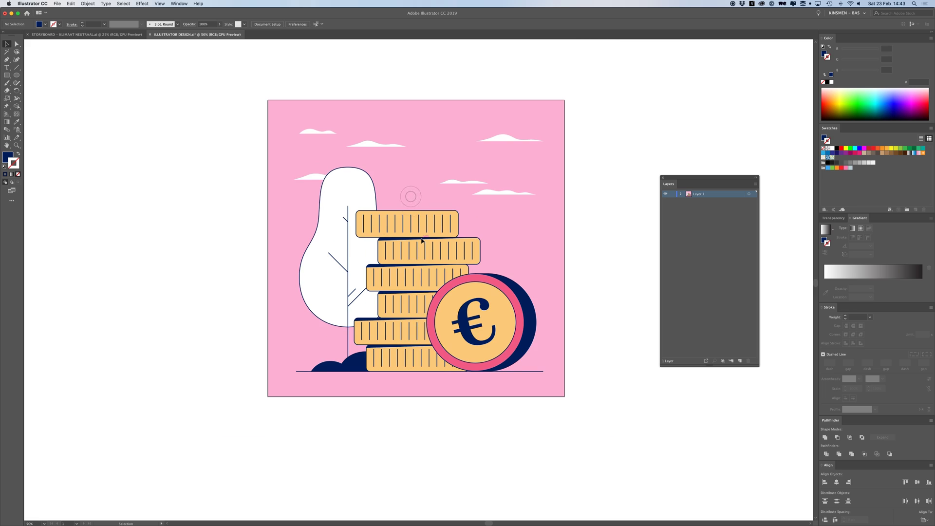
scroll(511, 257, "up", 1)
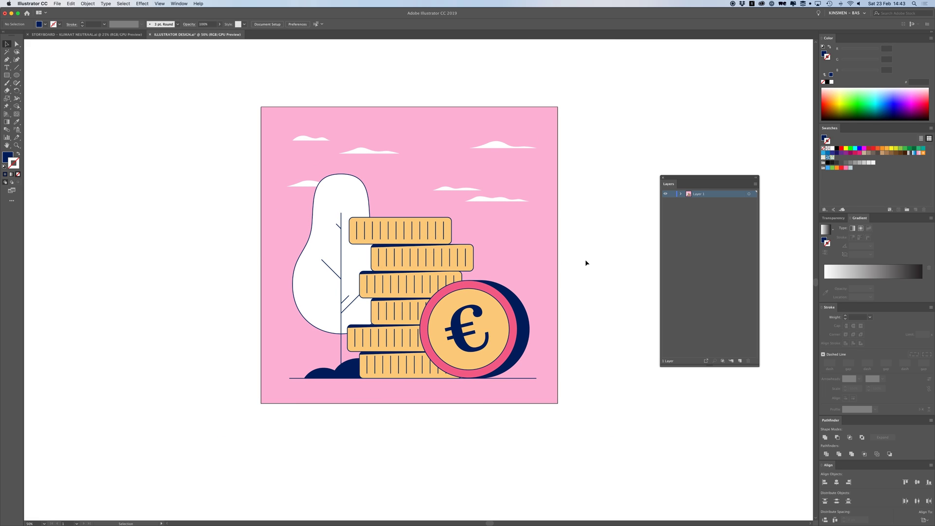
key("alt+super+2")
- Try moving the tree off the artboard's left side, undo the move and deselect
left_click_drag(340, 308, 155, 240)
left_click(230, 247)
key("super+z")
left_click(224, 262)
left_click(413, 104)
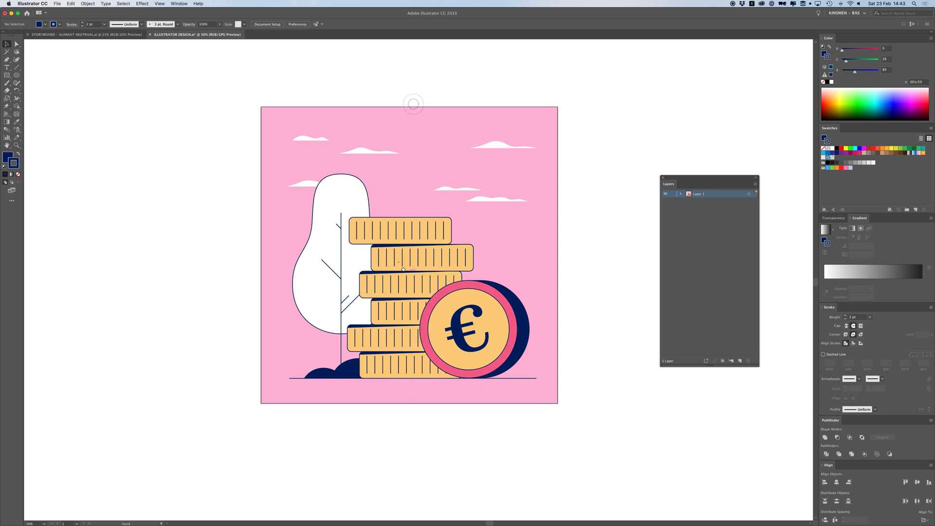
- Try moving the stack's top coin up and to the left, undo the move and clear the selection
left_click_drag(403, 269, 428, 306)
left_click(445, 221)
key("super+plus")
left_click(354, 243)
left_click_drag(420, 226, 288, 178)
left_click(445, 203)
key("super+z")
left_click(268, 316)
scroll(233, 317, "right", 3)
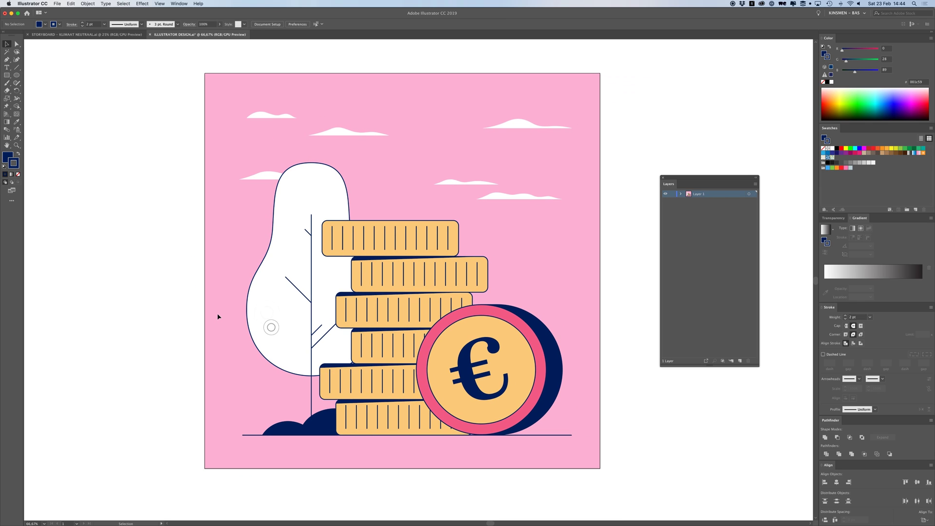
- Select across the whole illustration with a marquee and clear the selection
key("super+minus")
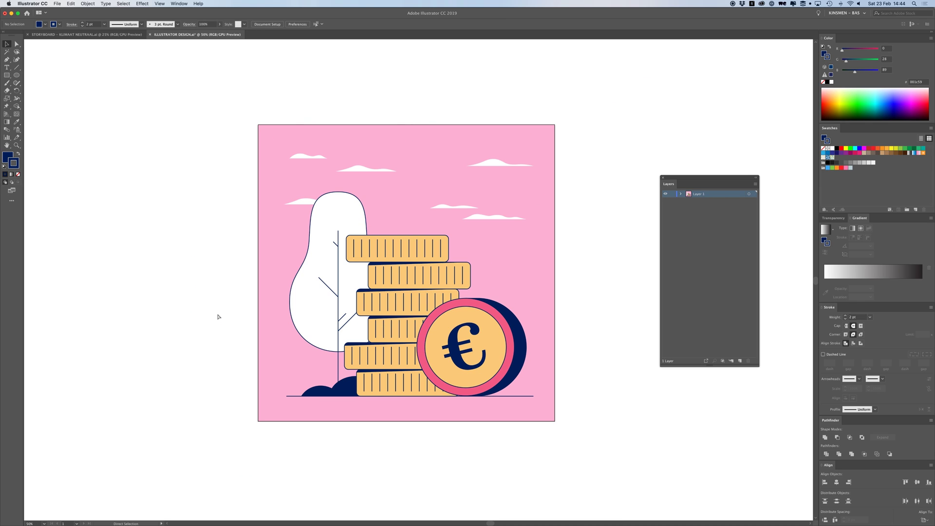
left_click_drag(223, 103, 588, 454)
left_click(367, 430)
scroll(432, 442, "left", 2)
left_click_drag(432, 218, 443, 164)
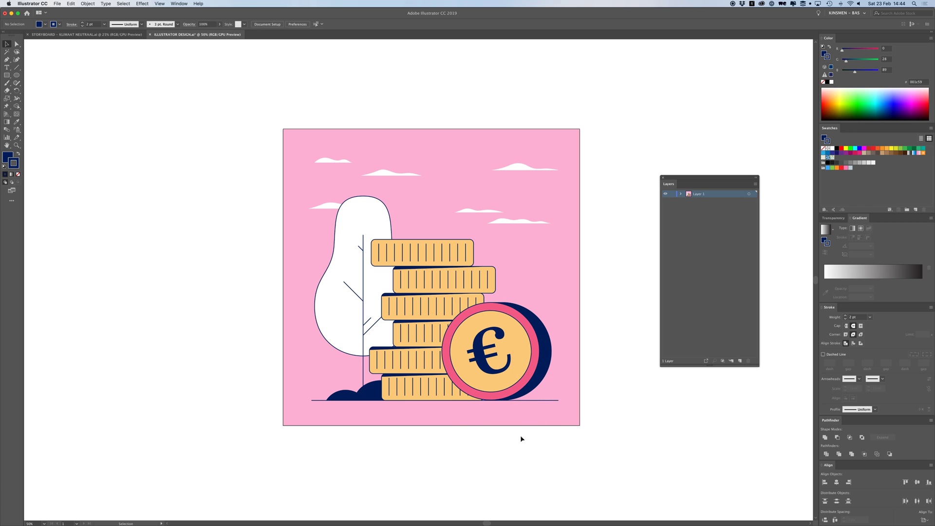
- Try moving the grouped tree straight upward, undo the move and deselect
left_click(346, 311)
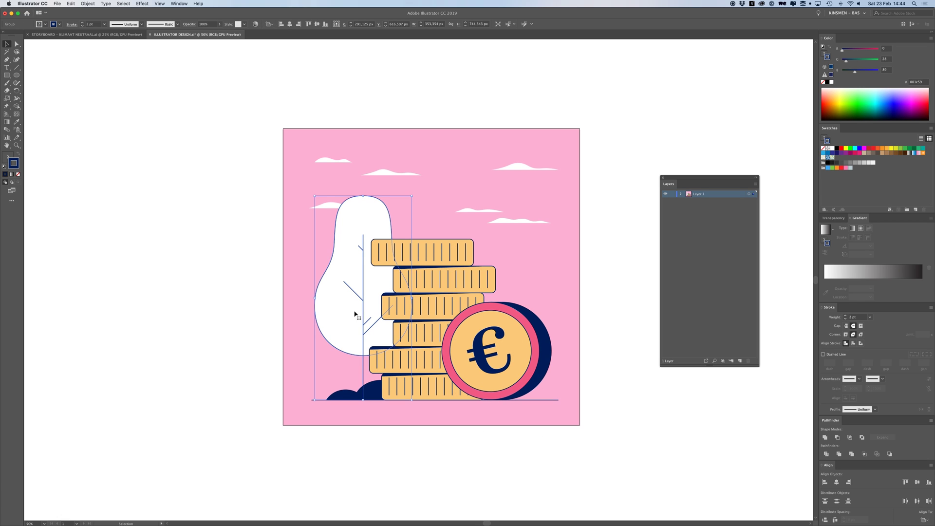
left_click_drag(351, 293, 351, 198)
key("super+z")
key("super+z")
left_click(214, 263)
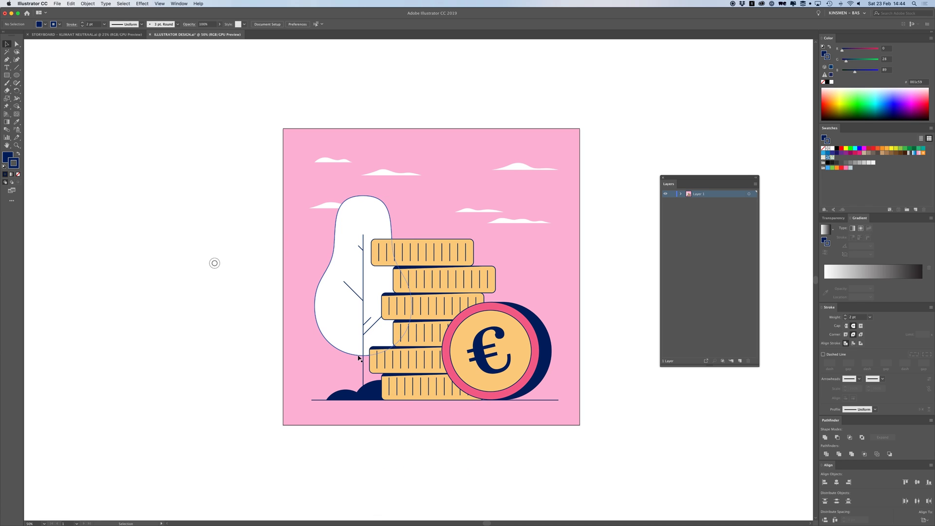
- Isolate the tree group and check that its branches and trunk select as separate objects
left_click(357, 296)
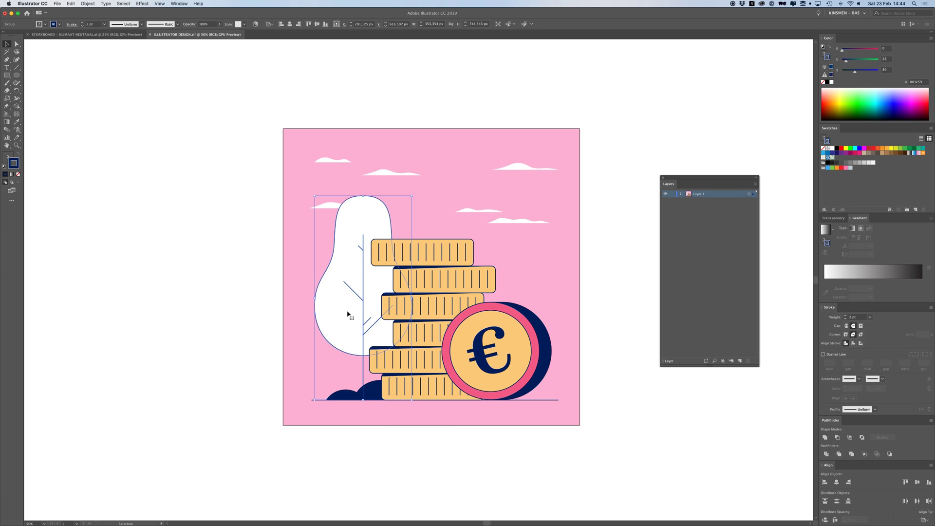
scroll(389, 316, "down", 4)
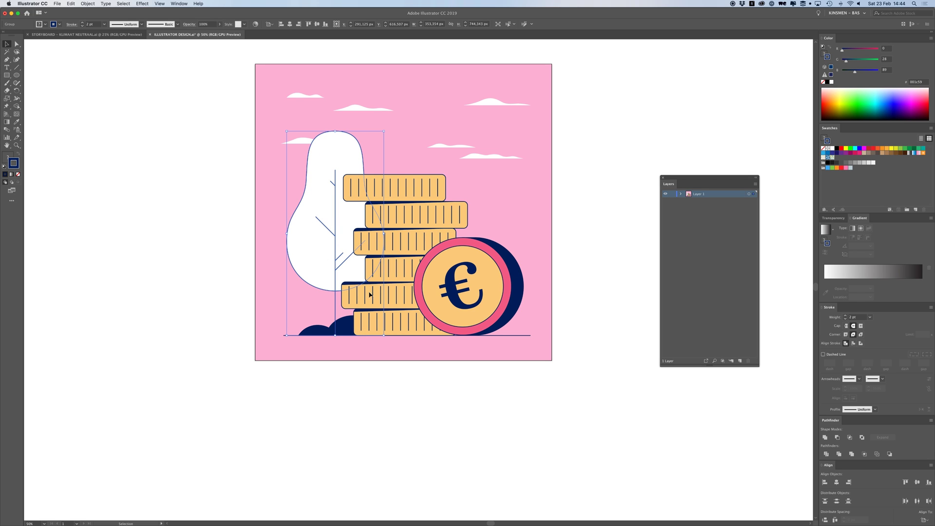
scroll(209, 214, "up", 4)
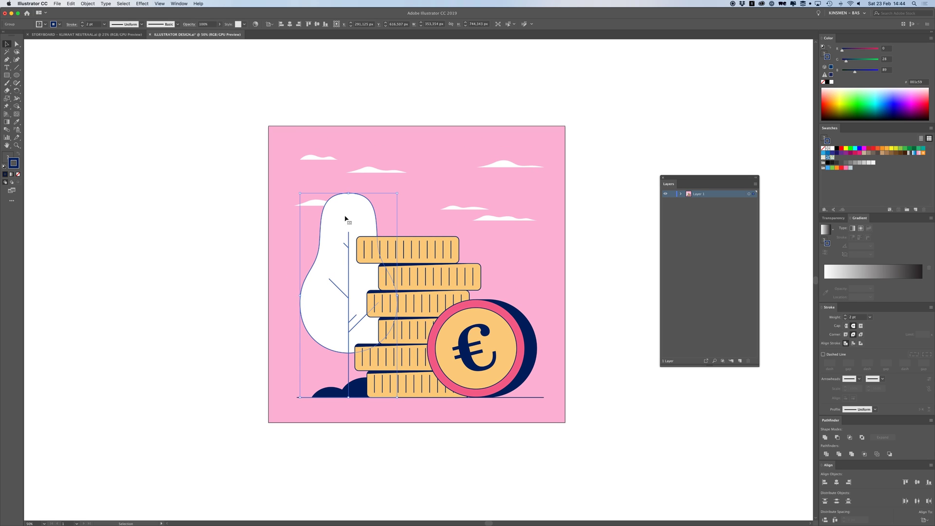
double_click(329, 299)
key("super+equal")
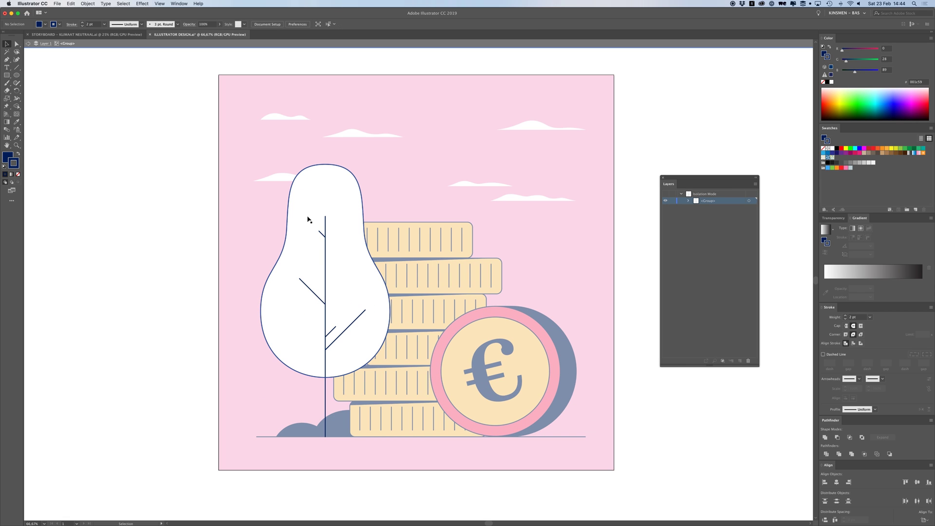
left_click(321, 235)
left_click(311, 291)
left_click(330, 331)
left_click(325, 272)
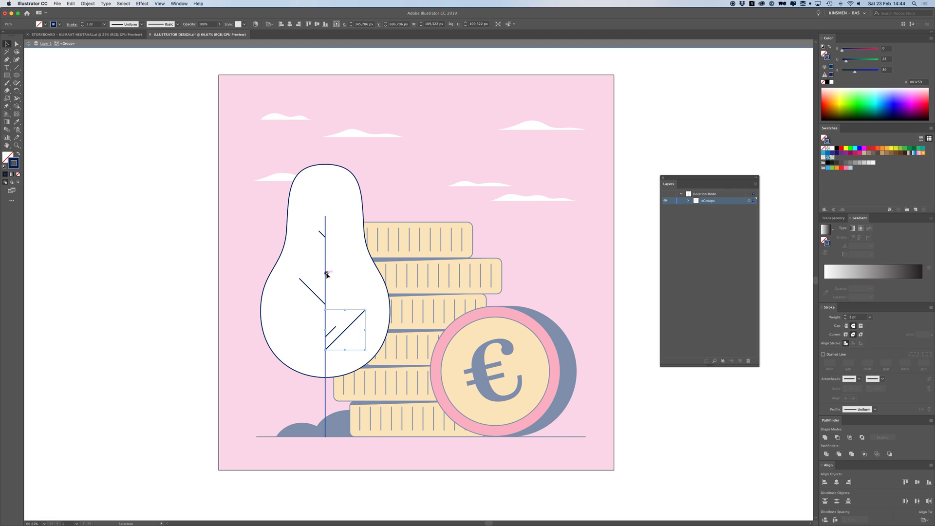
- Exit isolation mode, ungroup the tree and clear the selection
double_click(167, 277)
key("a")
key("shift+super+g")
left_click(160, 292)
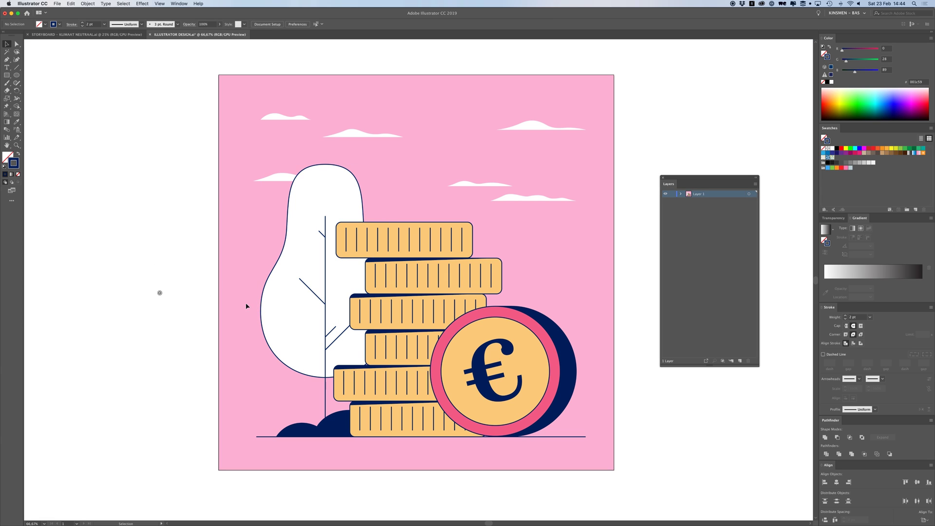
- Select the tree's branches, trunk and crown one at a time to check that they are separate objects, and deselect
left_click(312, 290)
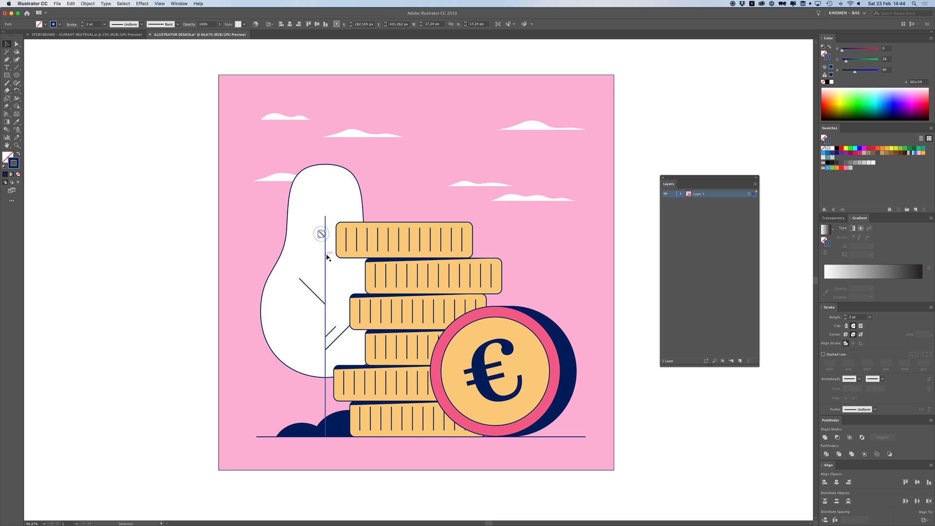
left_click(341, 344)
left_click(337, 337)
left_click(332, 329)
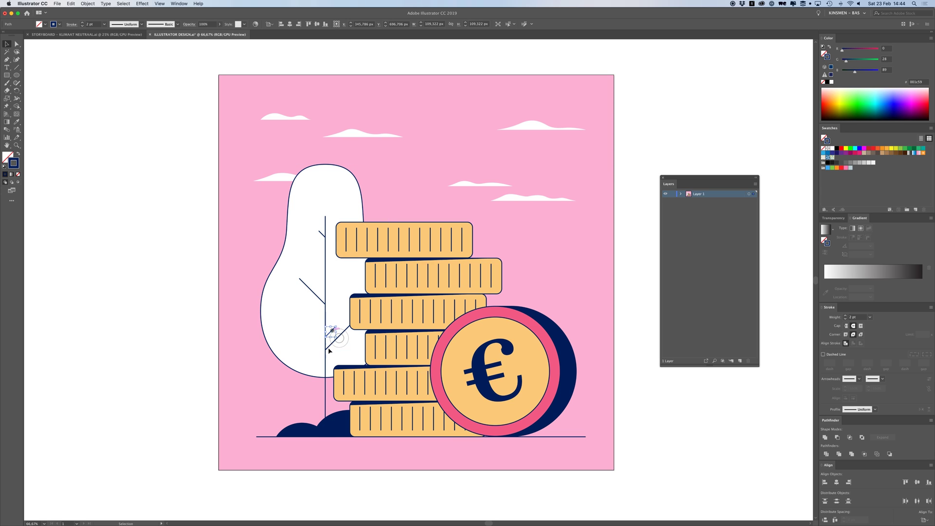
left_click(325, 384)
left_click(168, 336)
left_click(204, 333)
key("super+minus")
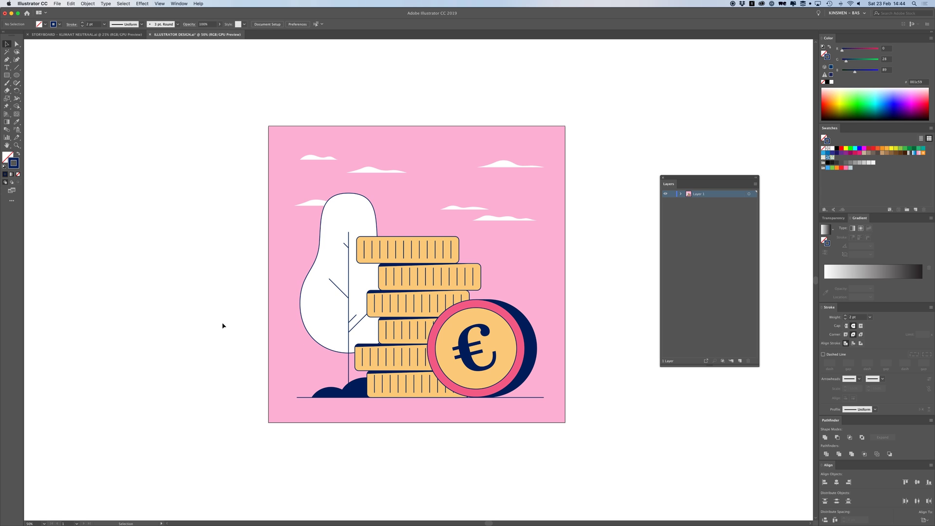
scroll(229, 302, "right", 3)
left_click(307, 324)
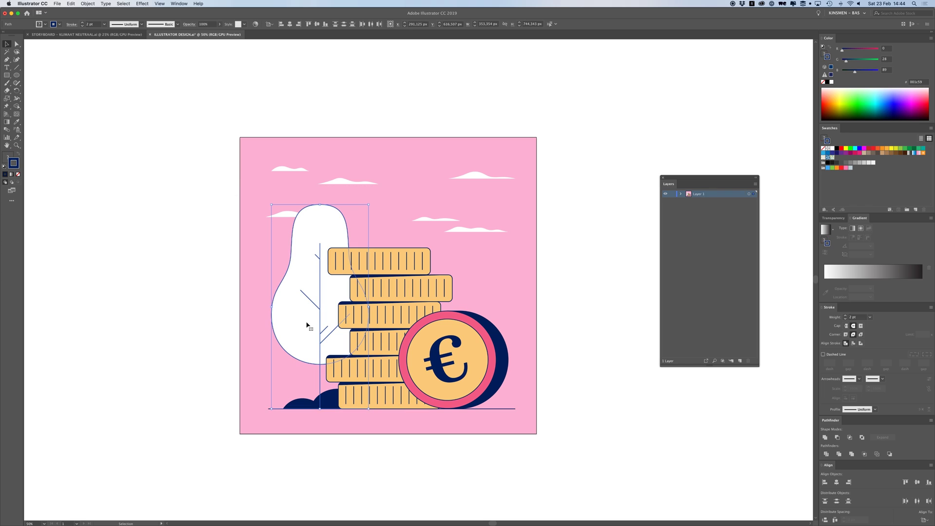
left_click(181, 287)
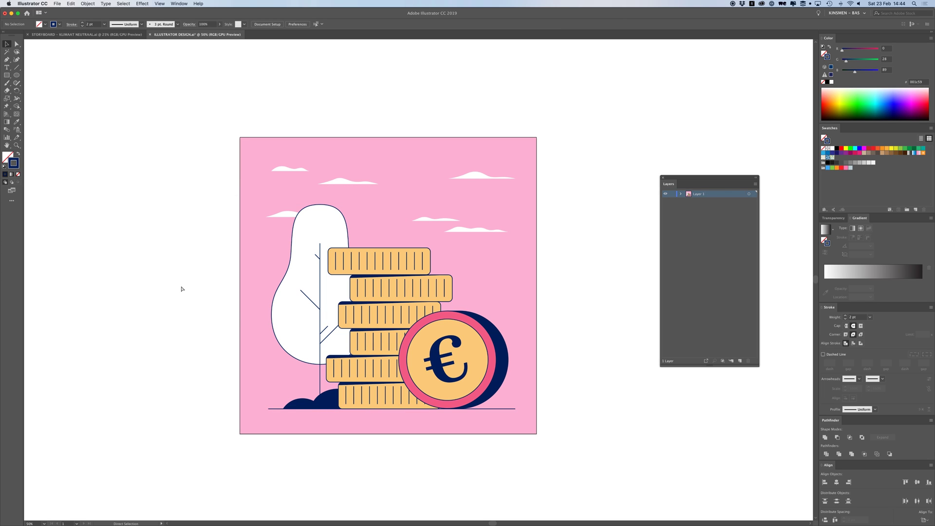
- Select across the whole illustration, unlock all objects and clear the selection
key("super+minus")
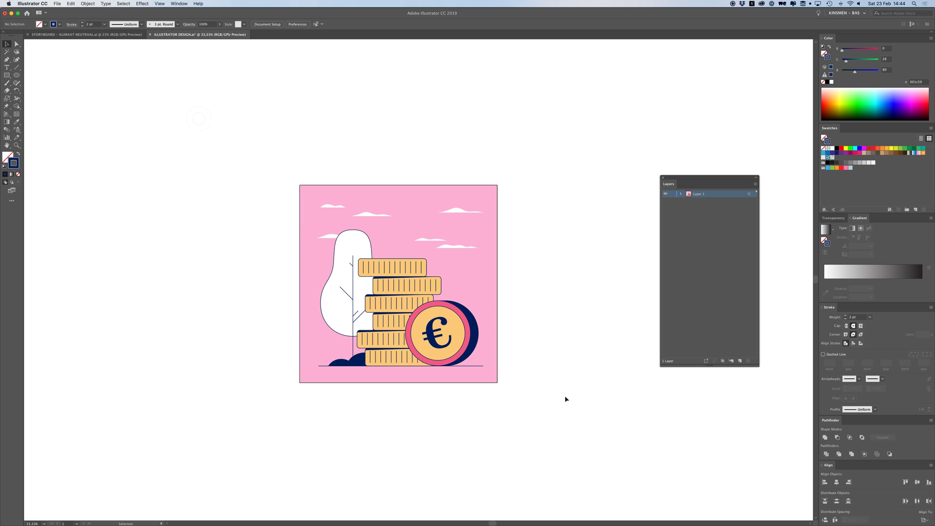
left_click_drag(274, 150, 548, 365)
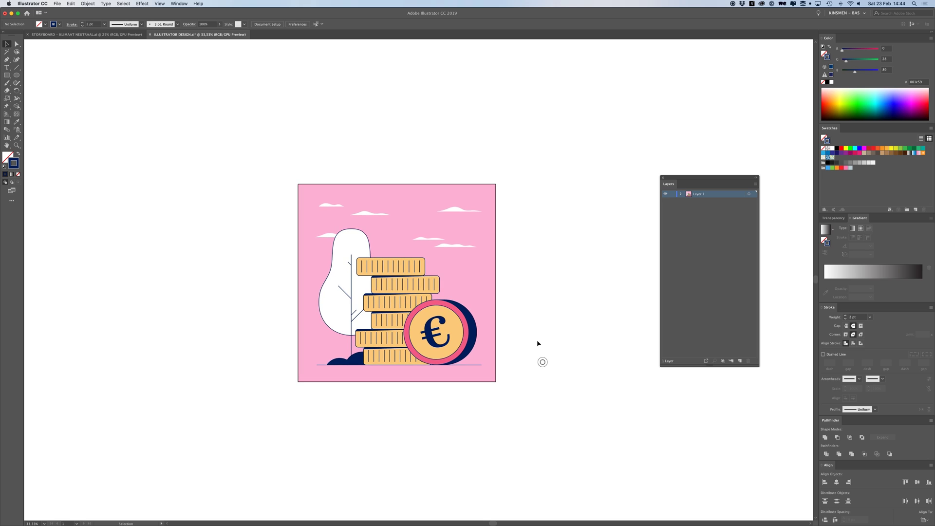
left_click_drag(513, 421, 556, 409)
key("alt+super+2")
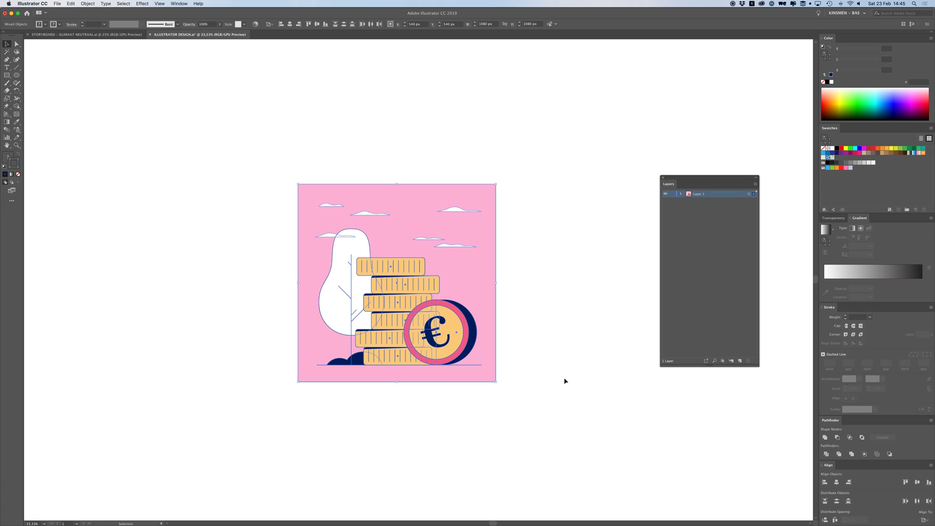
left_click(565, 375)
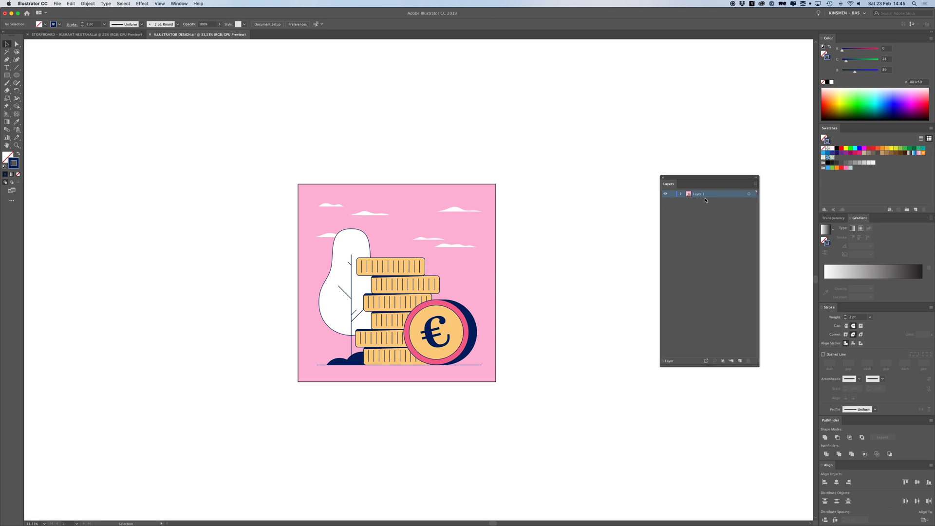
- Expand Layer 1 and look through the paths and groups it contains
left_click(681, 195)
scroll(711, 228, "down", 3)
scroll(711, 228, "up", 3)
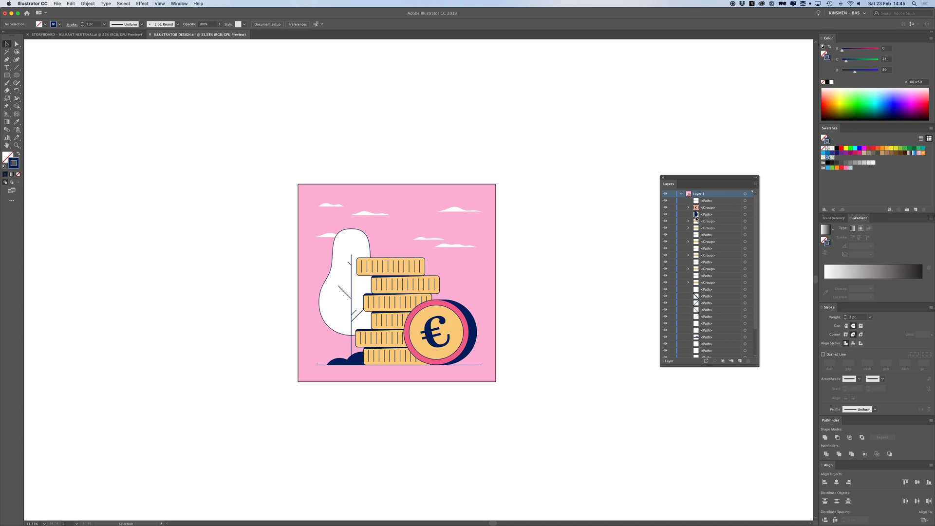
- Collapse and select Layer 1, and split its objects into individual layers with Release to Layers (Sequence)
left_click(681, 194)
left_click(700, 211)
left_click(701, 195)
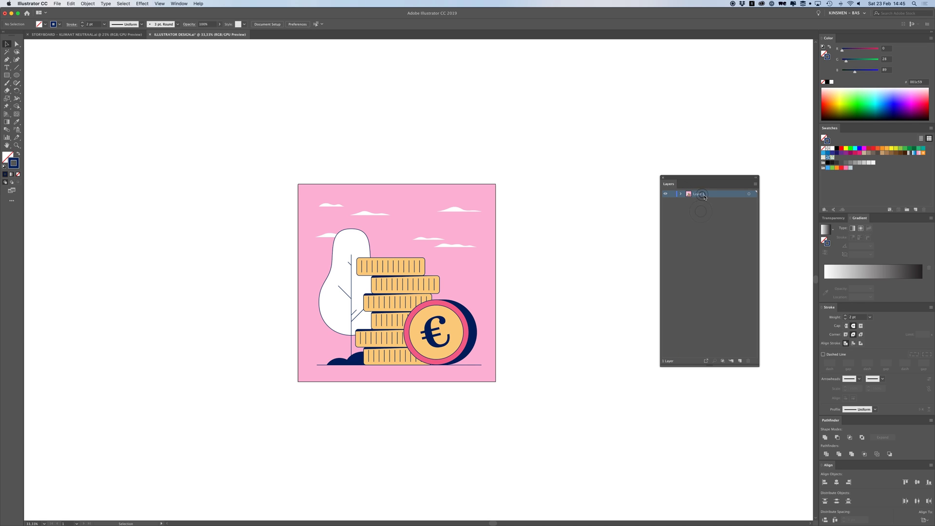
left_click(755, 185)
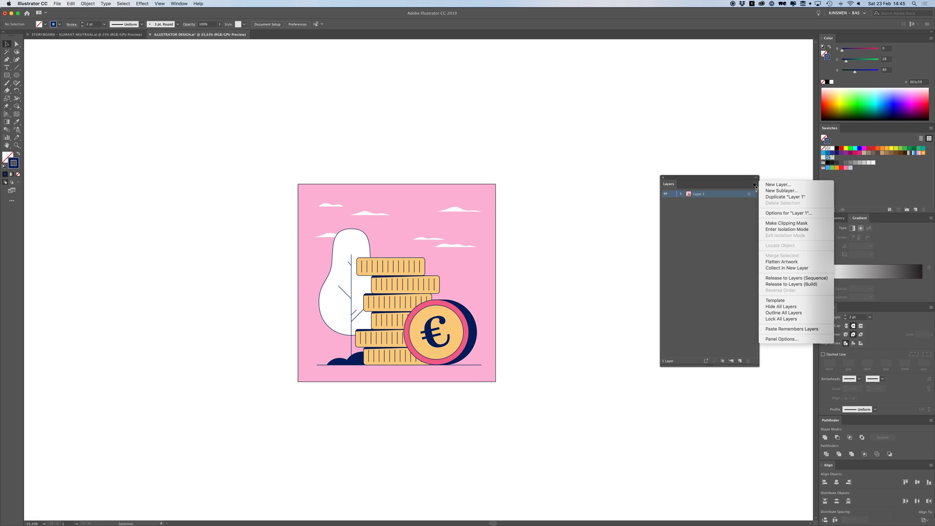
left_click(795, 280)
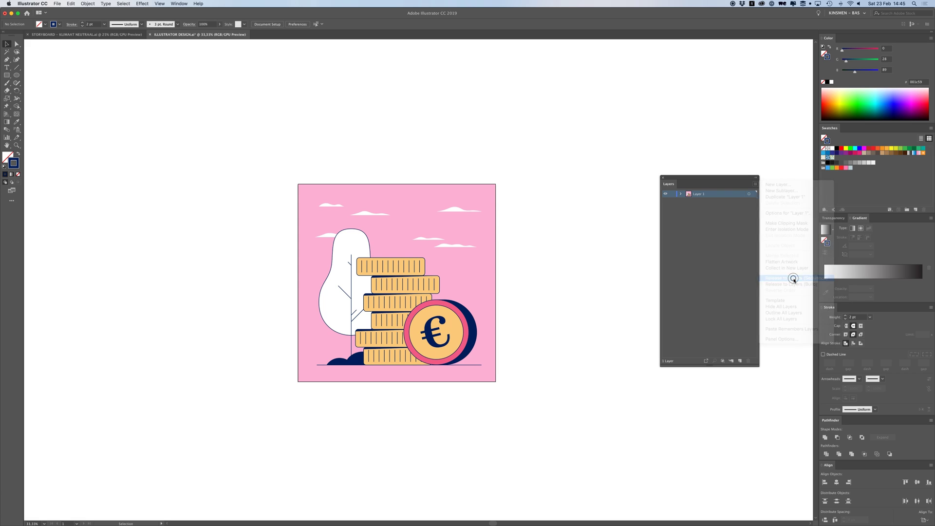
- Target Layers 2, 3, 4, 5 and 8 one by one to check which artwork each released layer holds
left_click(707, 201)
left_click(745, 200)
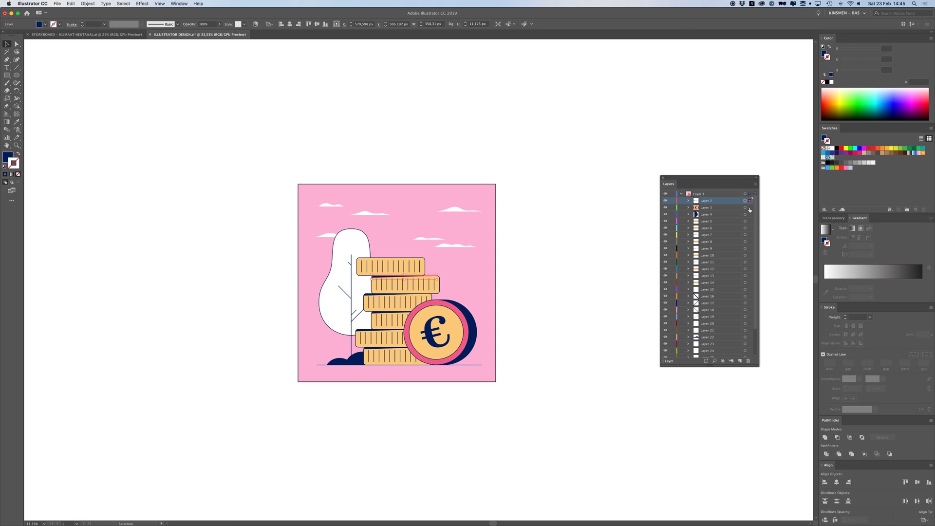
left_click(747, 207)
left_click(746, 214)
left_click(745, 221)
left_click(745, 242)
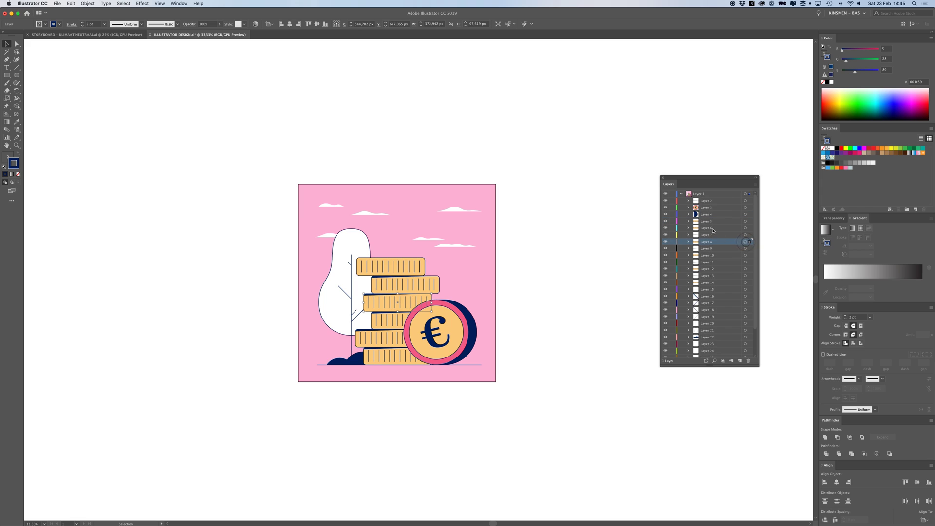
- Select all released sublayers from Layer 2 to Layer 29 and move them out of Layer 1, above it
left_click(681, 194)
left_click(700, 196)
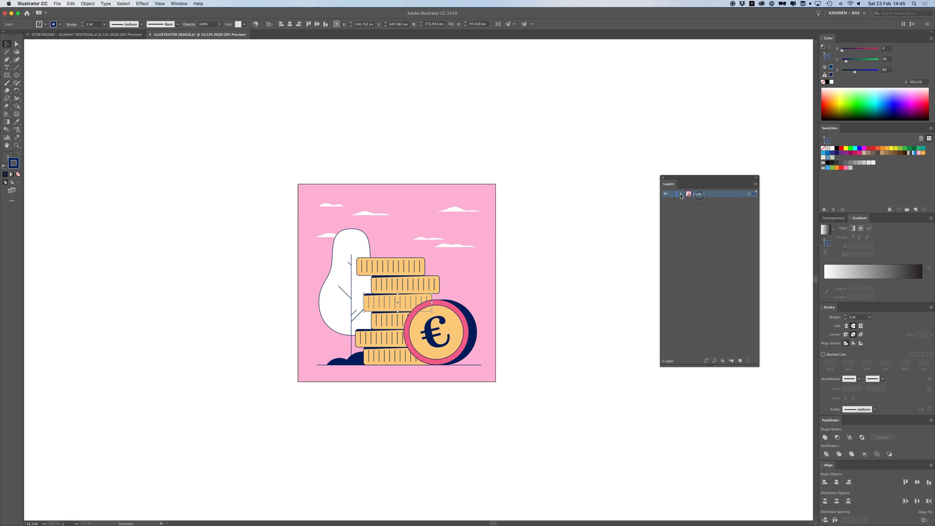
left_click(681, 194)
left_click(707, 200)
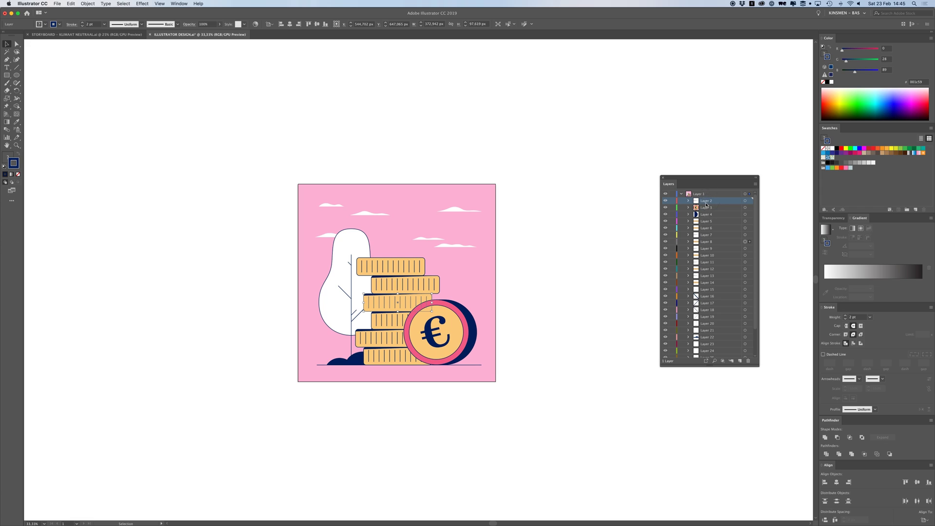
scroll(709, 202, "down", 3)
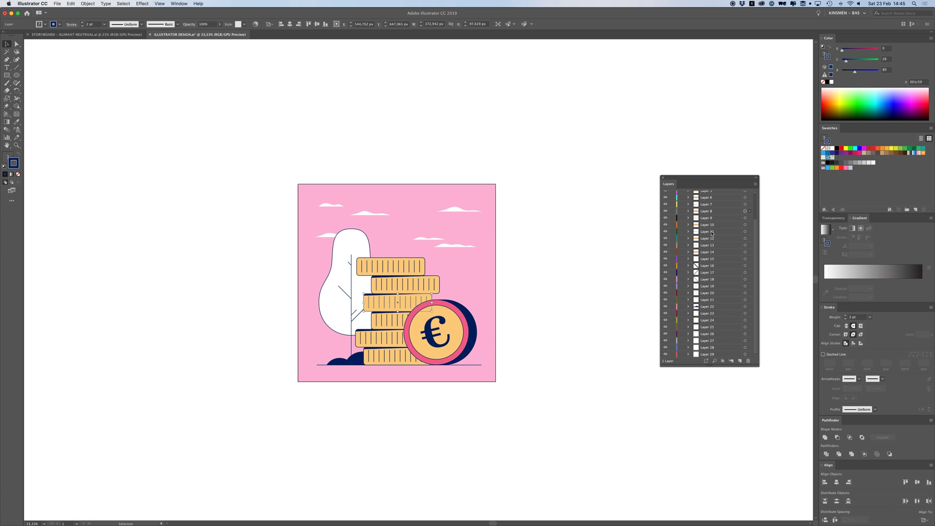
left_click(714, 354, "shift")
scroll(712, 293, "up", 2)
scroll(713, 293, "up", 1)
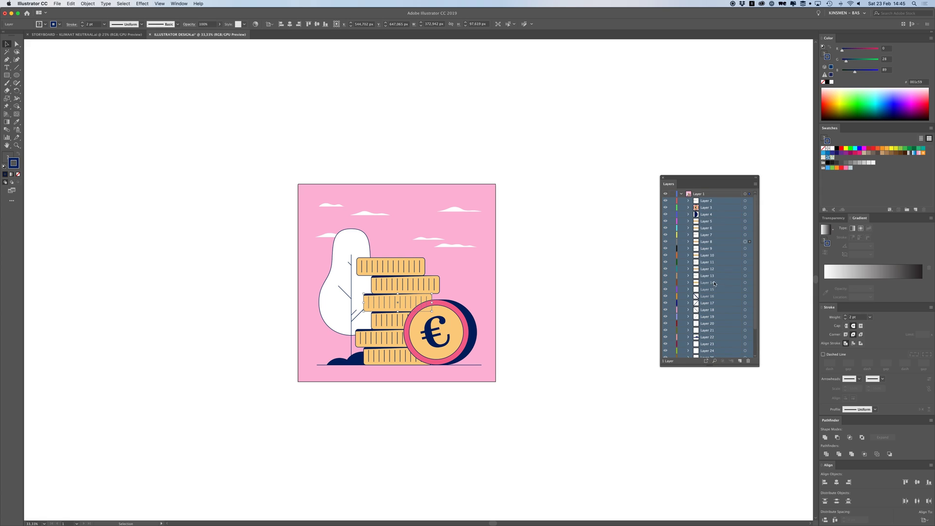
left_click_drag(705, 203, 708, 193)
- Delete the empty Layer 1 at the end of the layer list, clear the selection and save the document
left_click(704, 195)
left_click(704, 207)
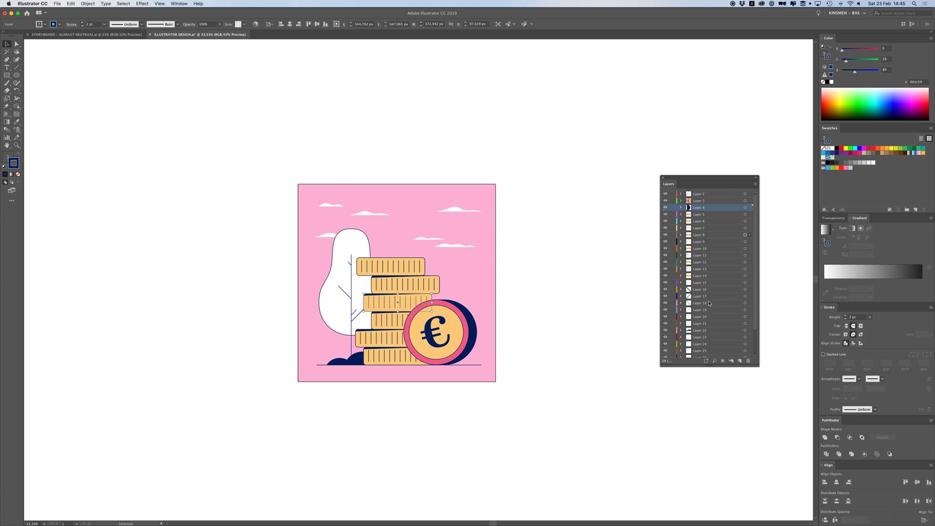
scroll(710, 305, "down", 3)
left_click(699, 355)
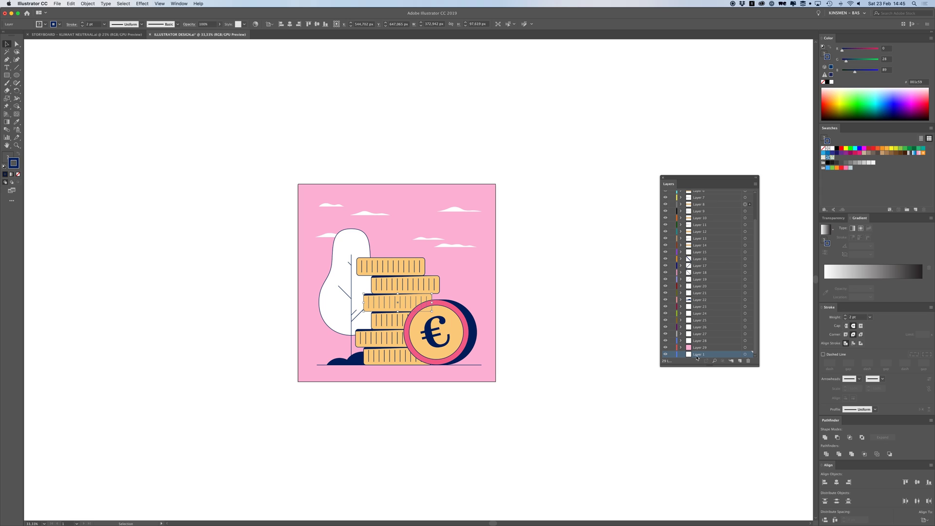
left_click(748, 361)
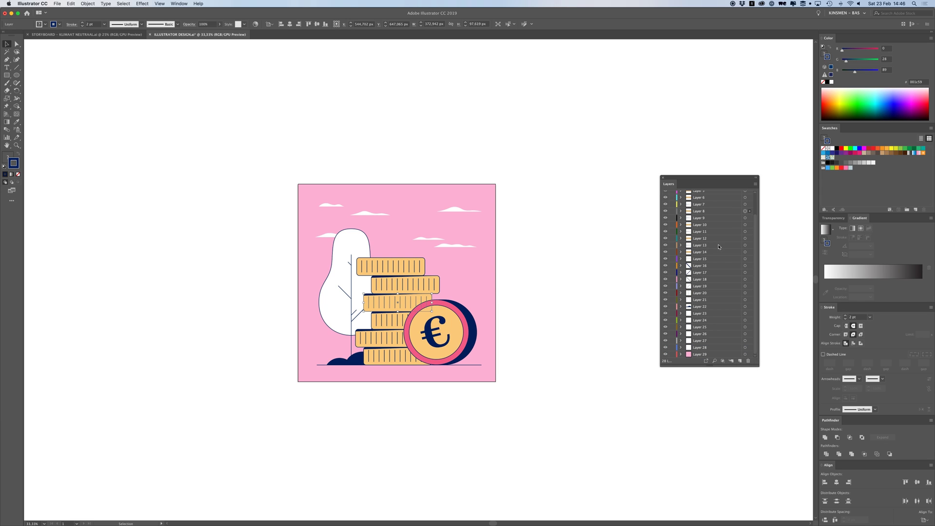
left_click(580, 246)
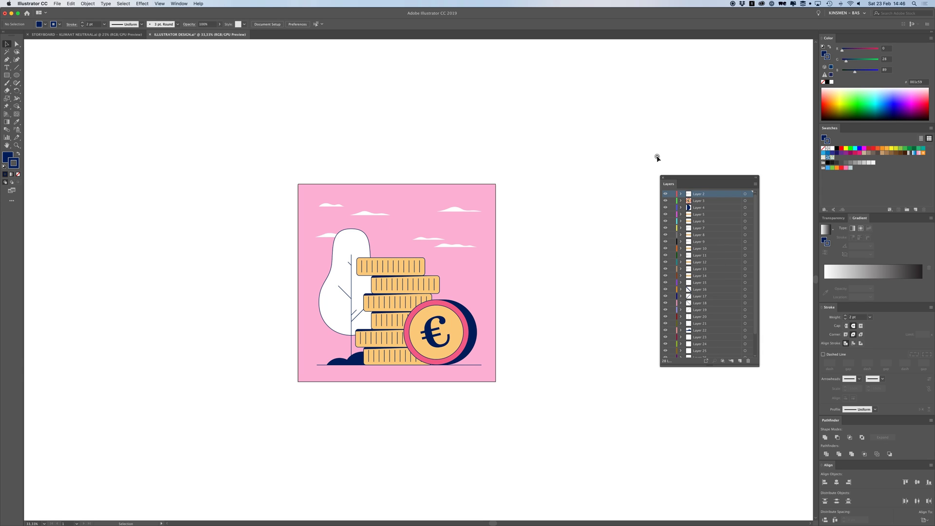
key("super+s")
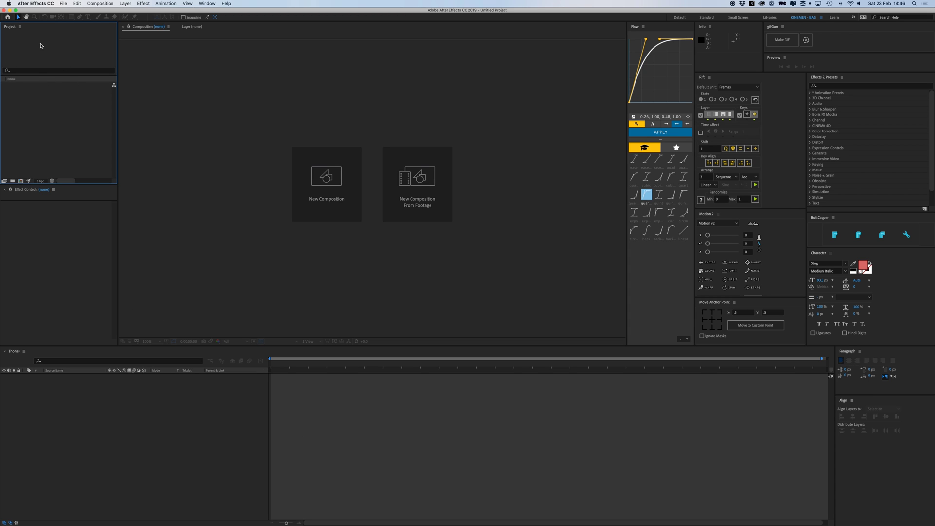
- Switch to After Effects and open ILLUSTRATOR DESIGN.ai for import into the project
double_click(47, 116)
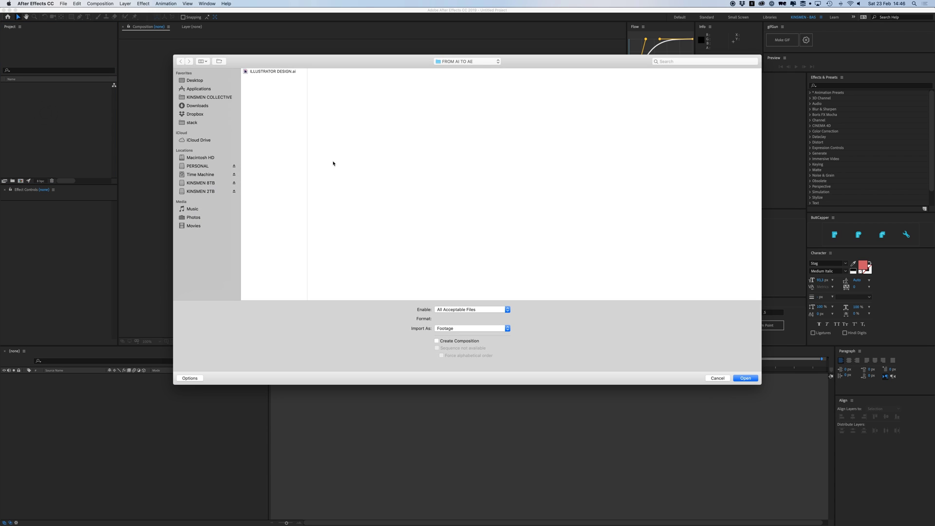
left_click(267, 73)
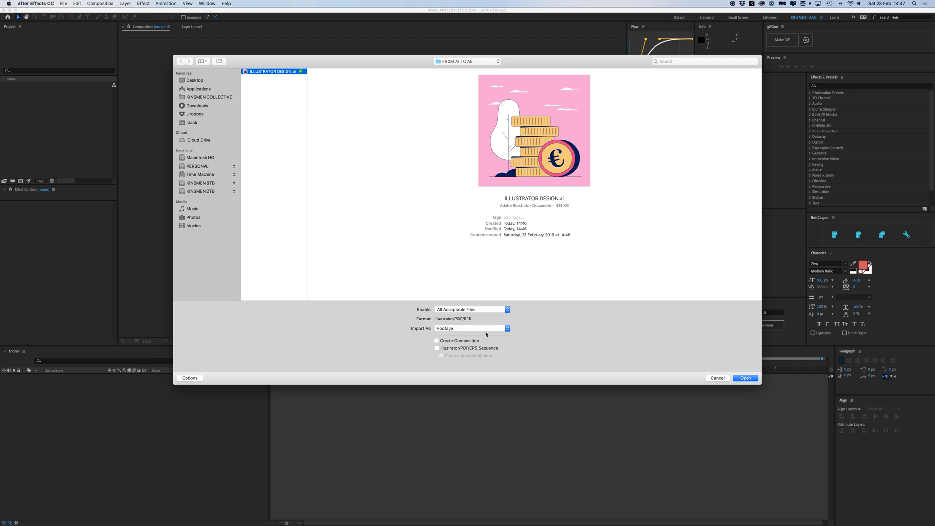
left_click(746, 378)
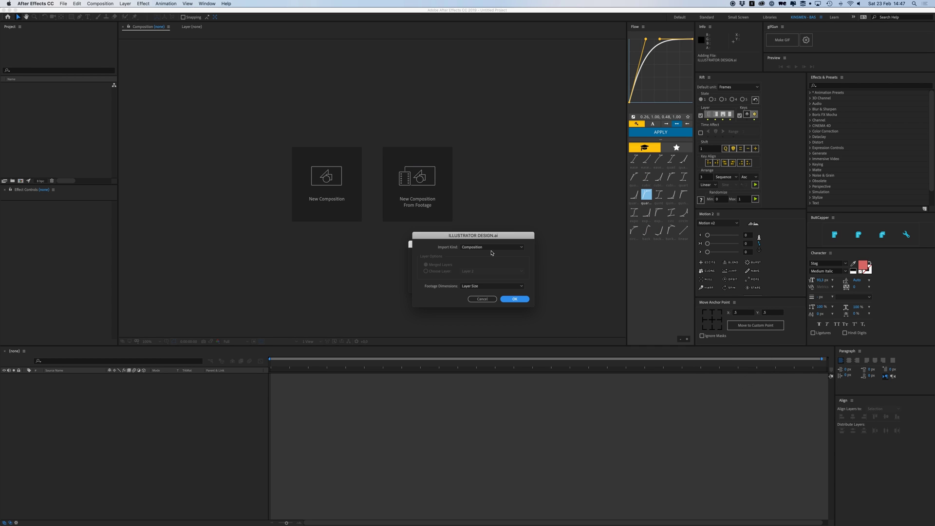
- Try the Footage import kind with a single chosen layer, and set the import kind back to Composition
left_click_drag(452, 238, 440, 237)
left_click(463, 245)
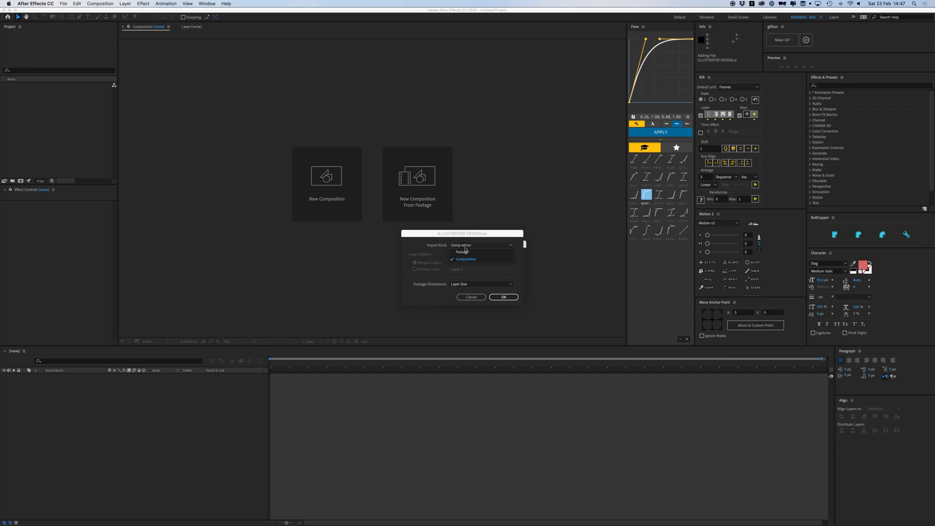
left_click(467, 252)
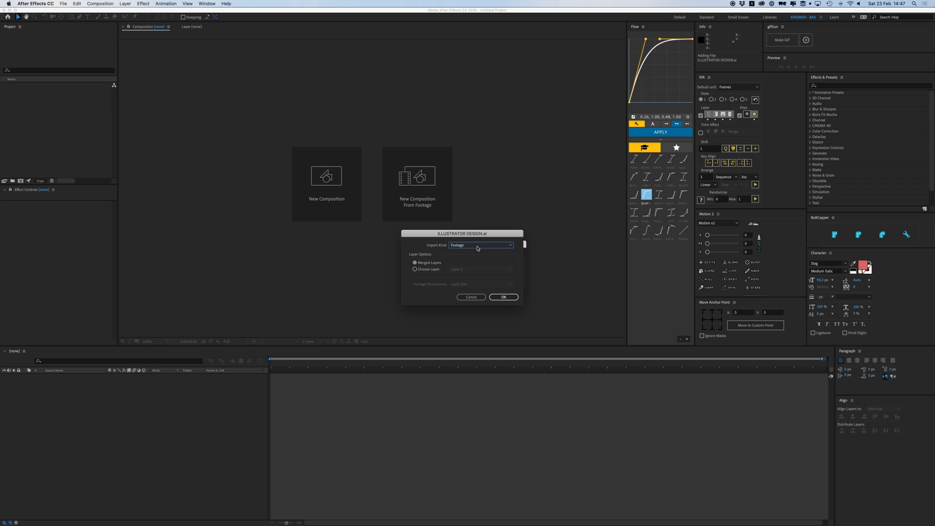
left_click(428, 269)
left_click(453, 269)
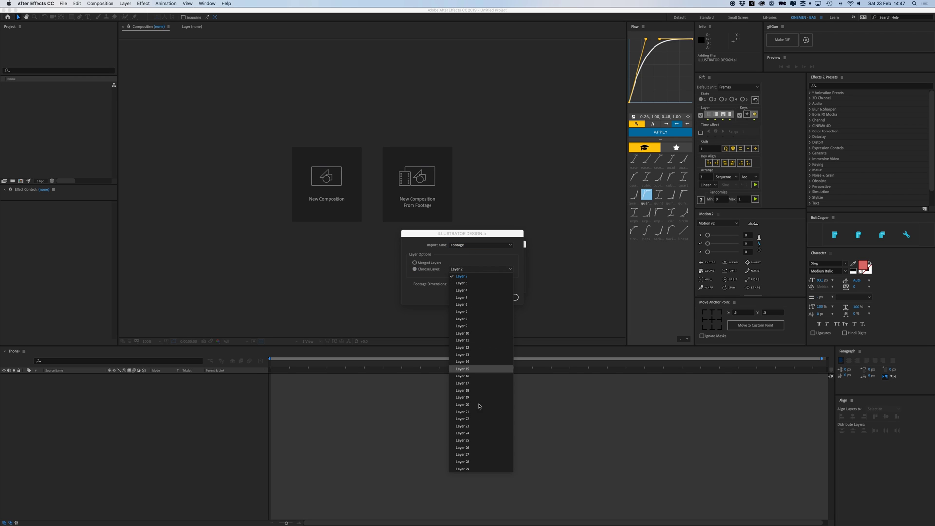
left_click(436, 258)
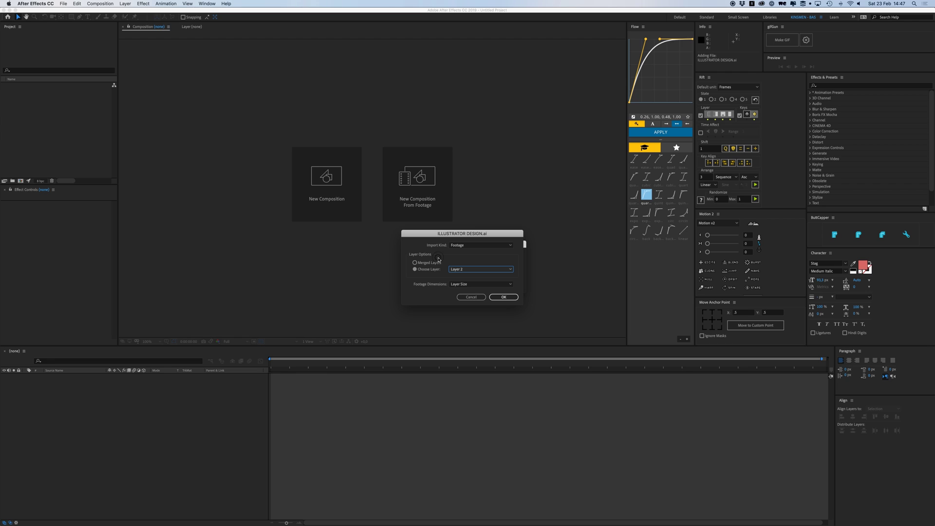
left_click(460, 245)
left_click(471, 259)
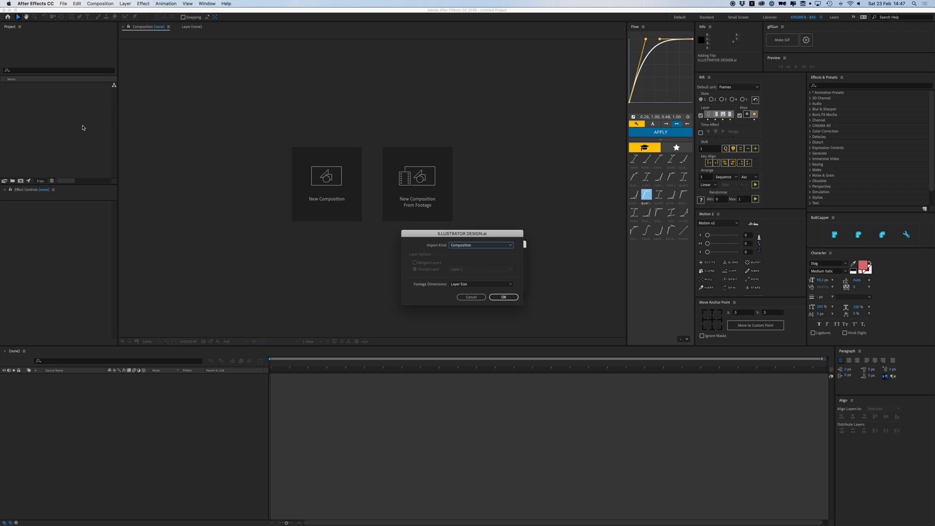
- Check the Footage Dimensions choices, keep Layer Size and switch back to Illustrator
left_click(465, 285)
left_click(466, 294)
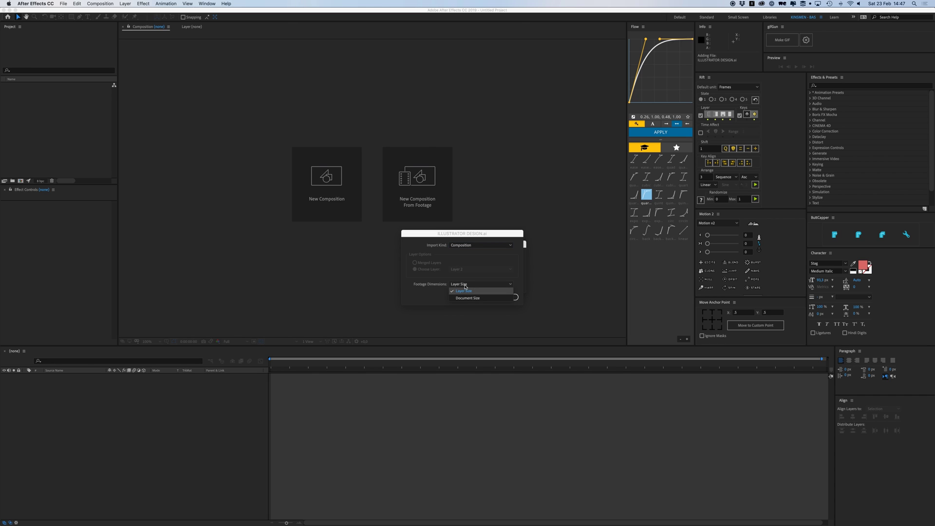
left_click(483, 514)
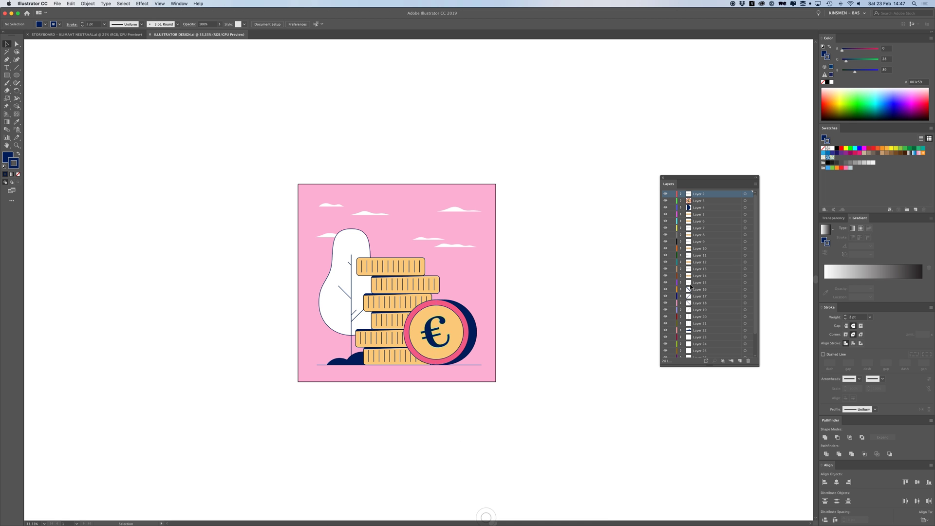
- Select the top coin of the stack in Illustrator and show its bounding box to illustrate the Layer Size footage dimensions
key("super+equal")
key("super+equal")
left_click(424, 258)
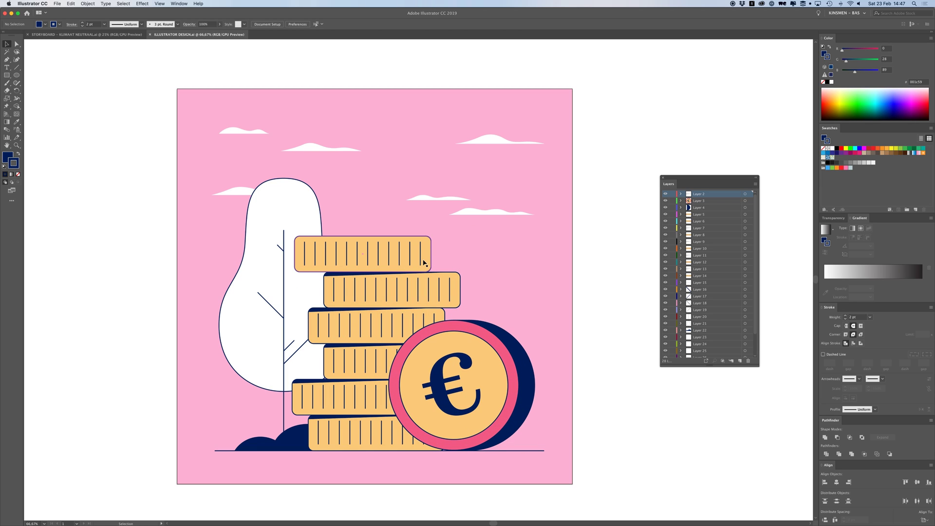
key("super+Tab")
left_click(467, 283)
left_click(469, 291)
key("super+Tab")
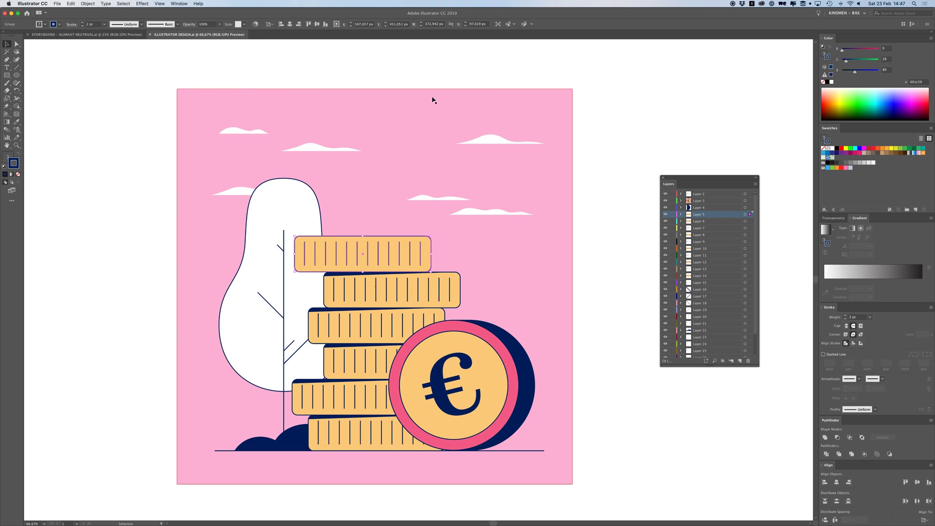
key("shift+super+b")
- Switch to After Effects and import ILLUSTRATOR DESIGN.ai as a Composition with Footage Dimensions set to Layer Size
key("super+Tab")
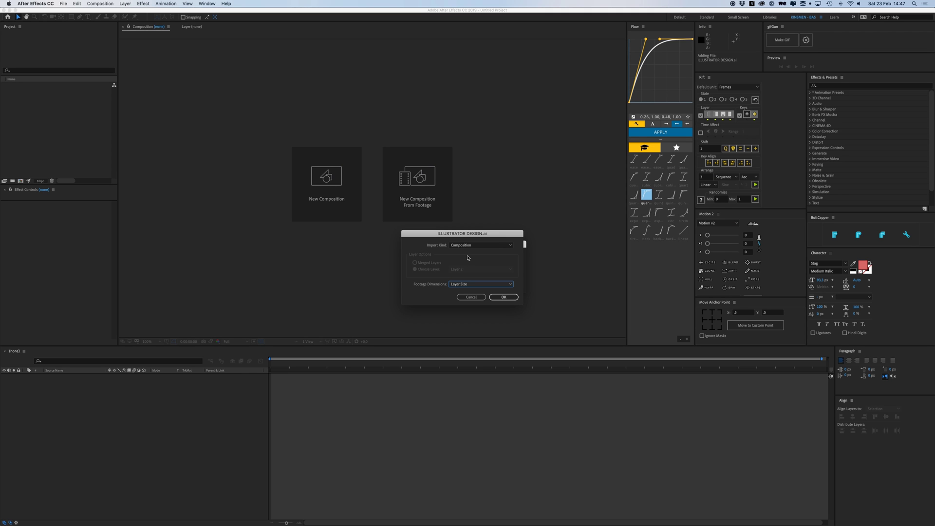
left_click(469, 285)
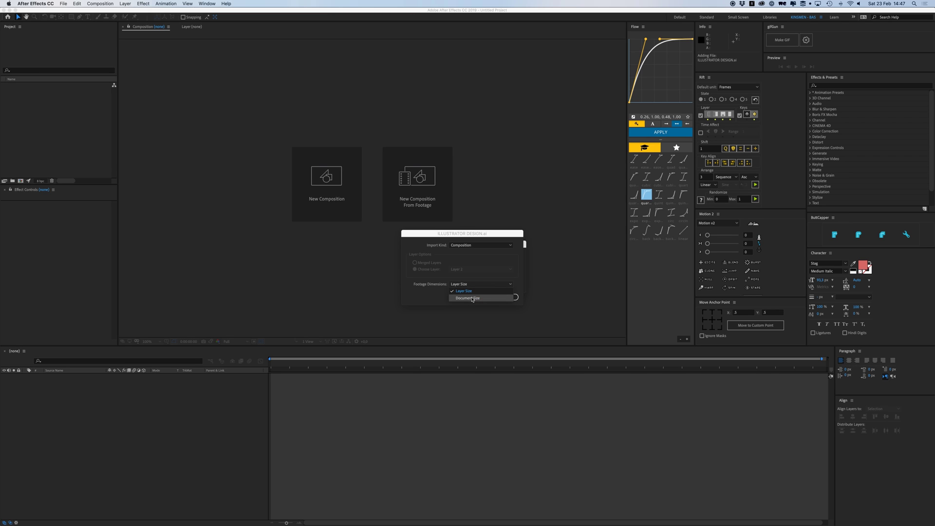
left_click(468, 291)
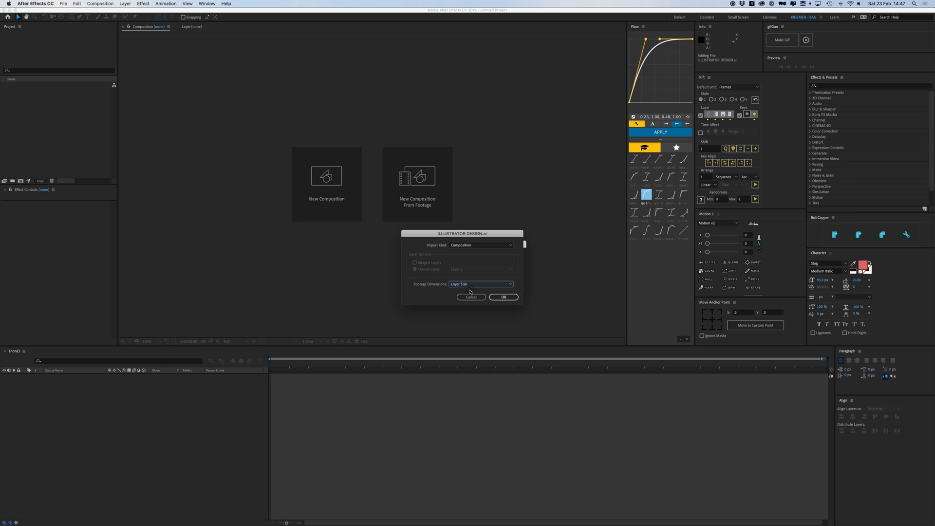
left_click(502, 297)
key("super+Tab")
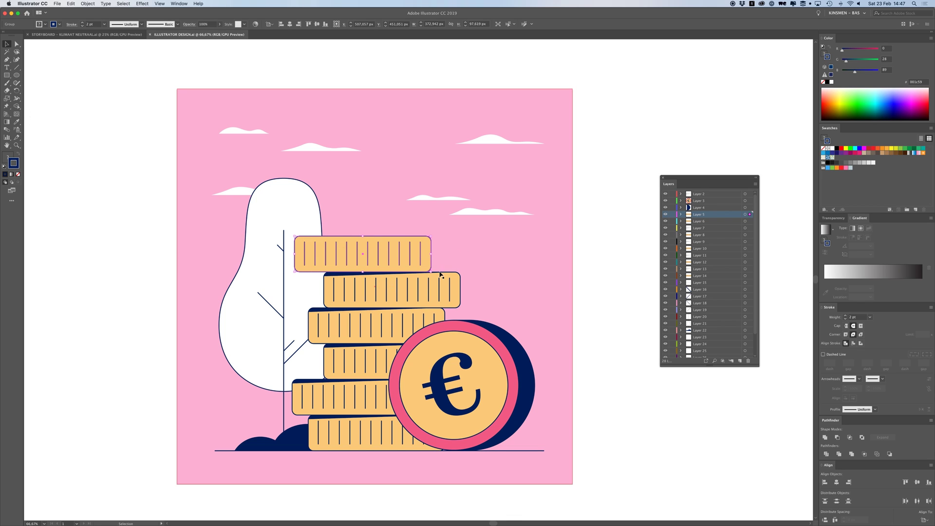
key("super+Tab")
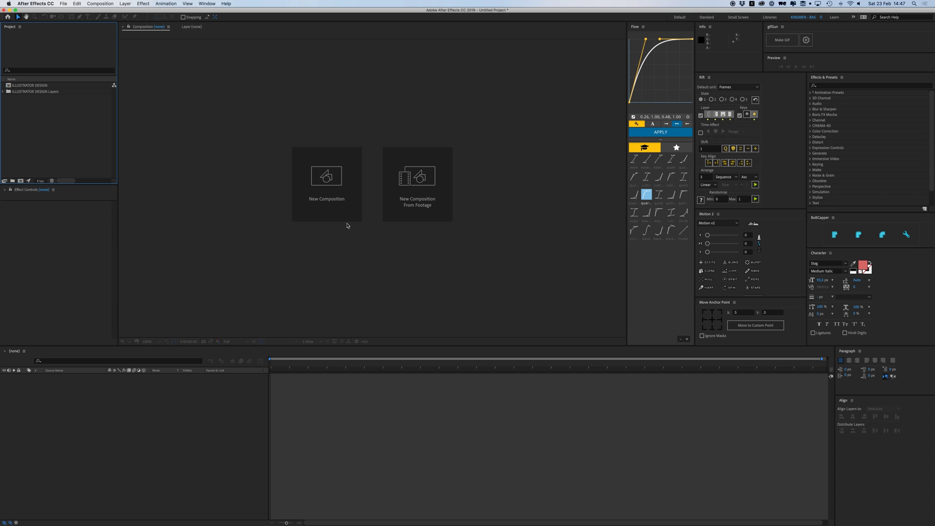
- Expand the ILLUSTRATOR DESIGN Layers folder and look through all of its imported layer files
left_click(22, 92)
left_click(3, 92)
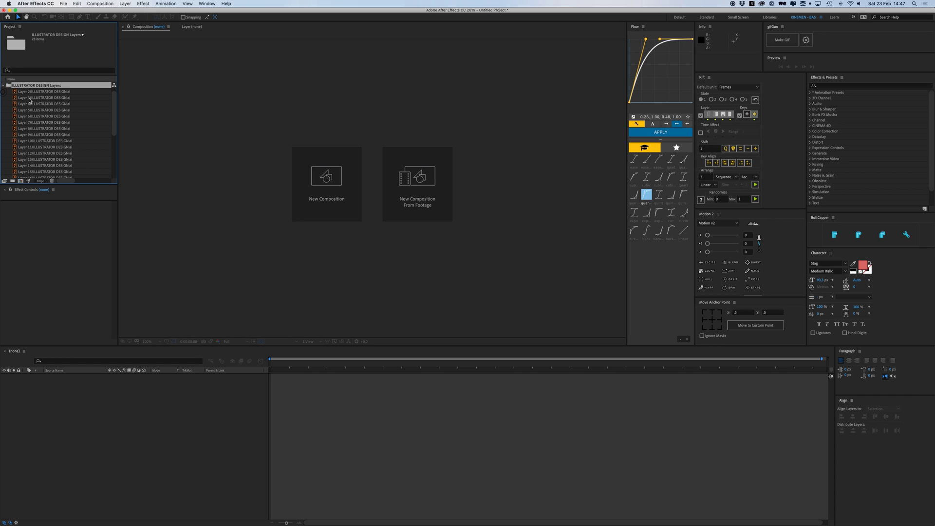
left_click(36, 94)
scroll(41, 117, "down", 6)
left_click(55, 169, "shift")
scroll(55, 169, "up", 6)
- Collapse the ILLUSTRATOR DESIGN Layers folder and put it into a new project folder named ARTWORK
left_click(3, 92)
left_click_drag(27, 93, 13, 180)
type("ARTWORK")
key("Return")
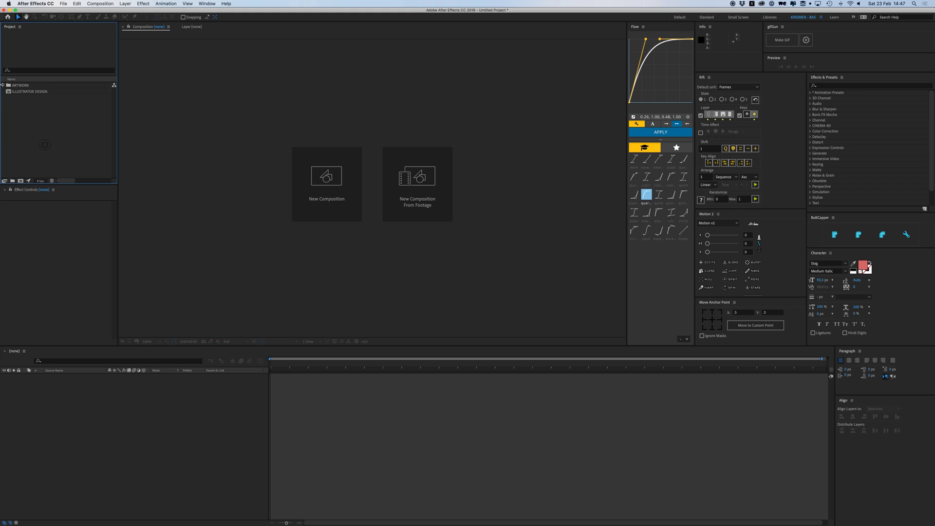
- Check the contents of the ARTWORK folder, collapse it and select the ILLUSTRATOR DESIGN composition to view its details
left_click(3, 85)
left_click(28, 92)
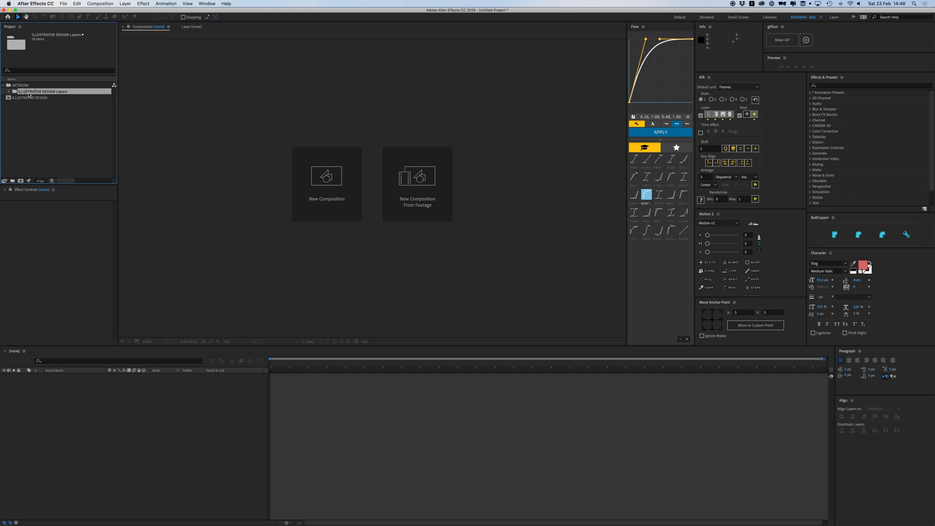
left_click(3, 85)
left_click(26, 92)
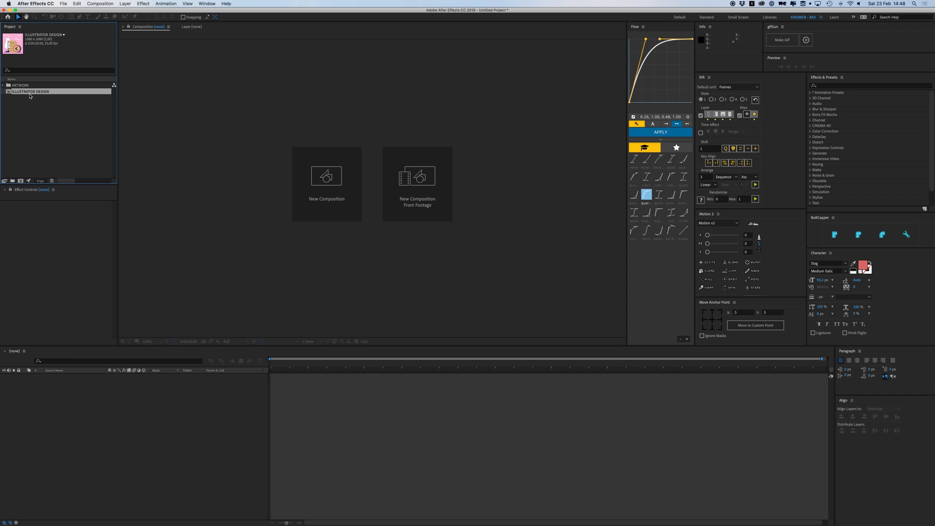
- Switch to Illustrator, check the artboard's width and height in the Artboard Options, and return to After Effects
key("super+Tab")
left_click(218, 89)
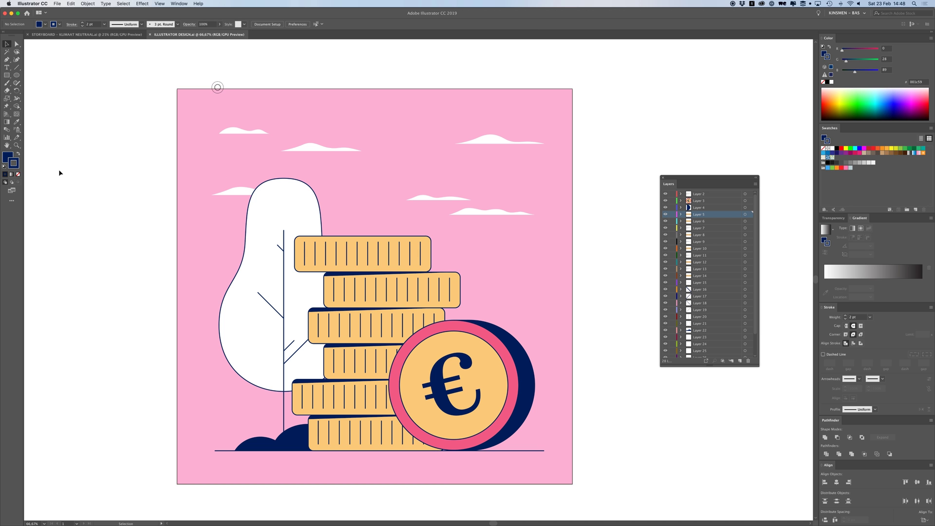
left_click(20, 147)
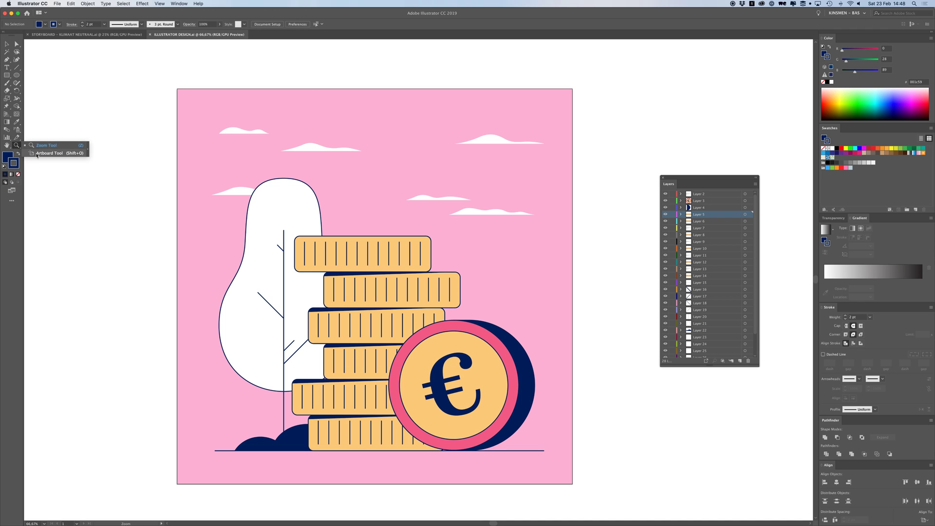
left_click(39, 153)
double_click(18, 147)
double_click(502, 229)
double_click(503, 240)
left_click(542, 388)
key("Escape")
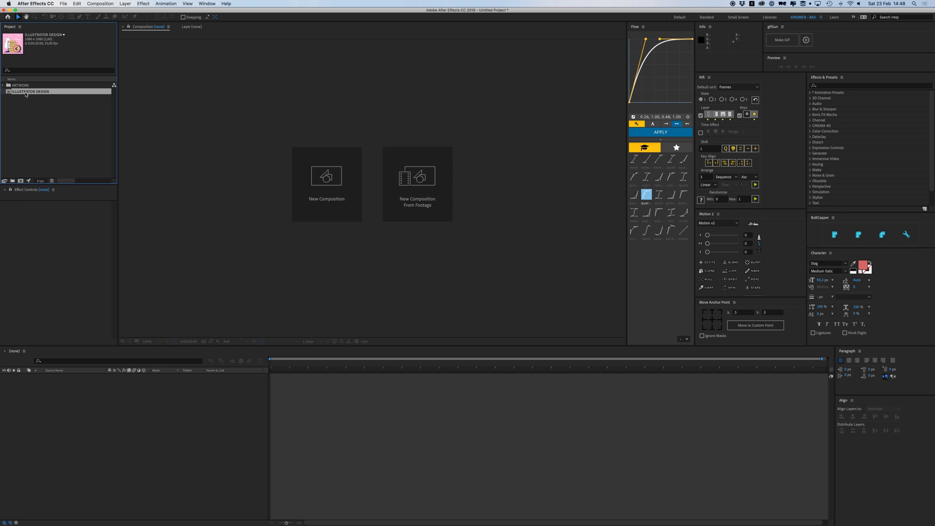
- Open the ILLUSTRATOR DESIGN composition and check its dimensions in the Composition Settings
double_click(26, 93)
left_click(105, 3)
left_click(105, 22)
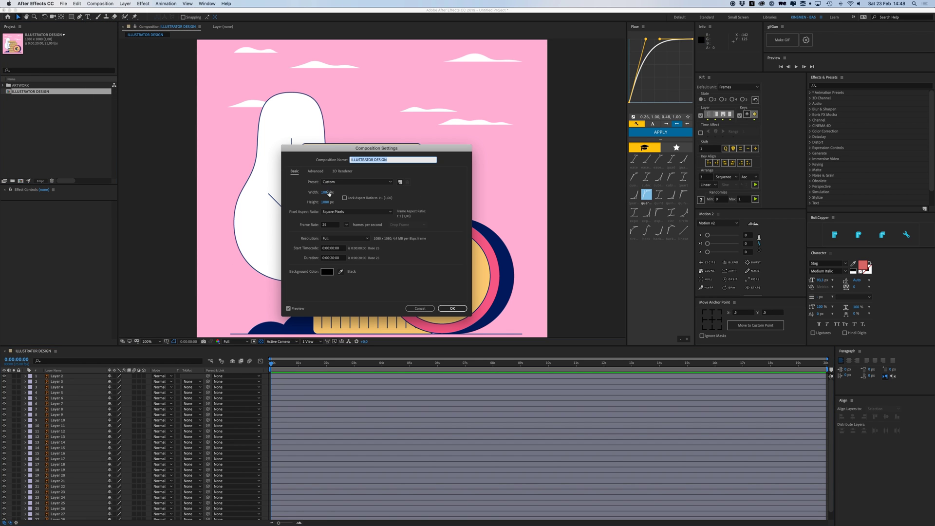
left_click(453, 308)
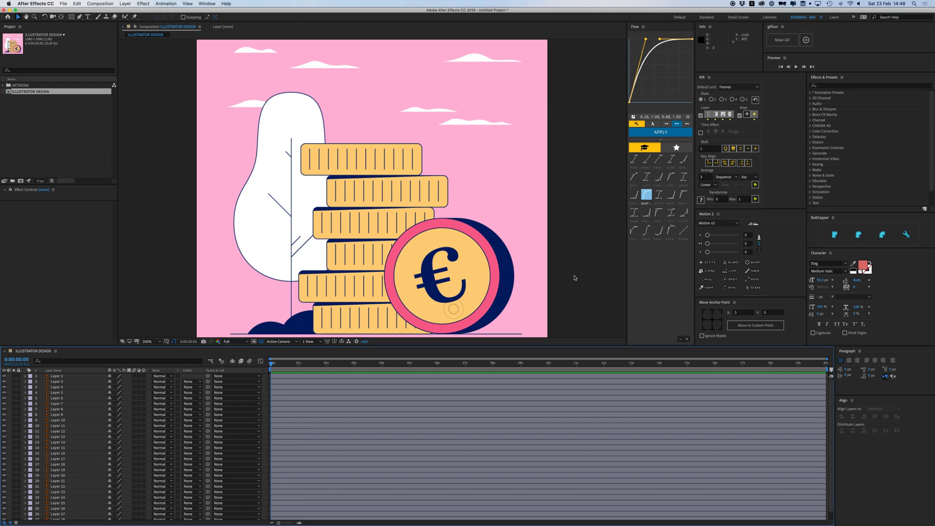
- Turn on continuous rasterization for all layers of the ILLUSTRATOR DESIGN composition and clear the selection
left_click(152, 342)
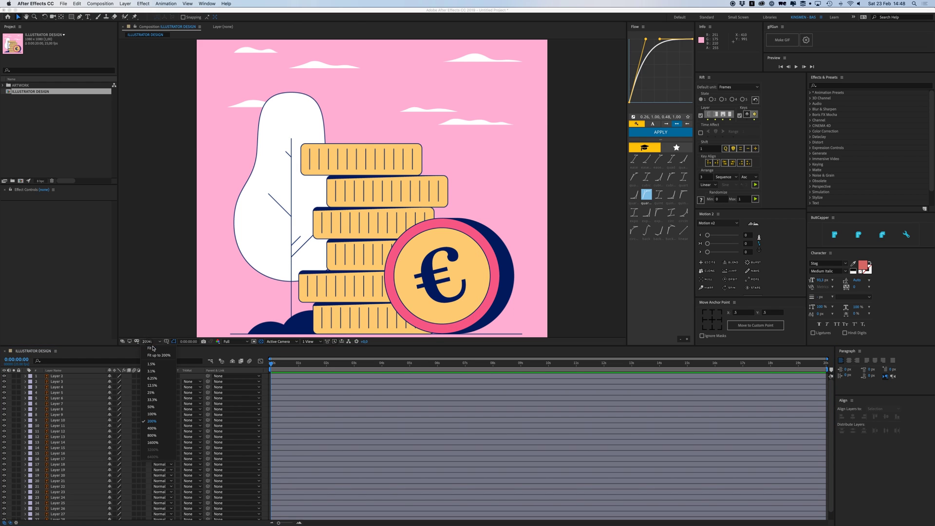
left_click(153, 348)
left_click(43, 118)
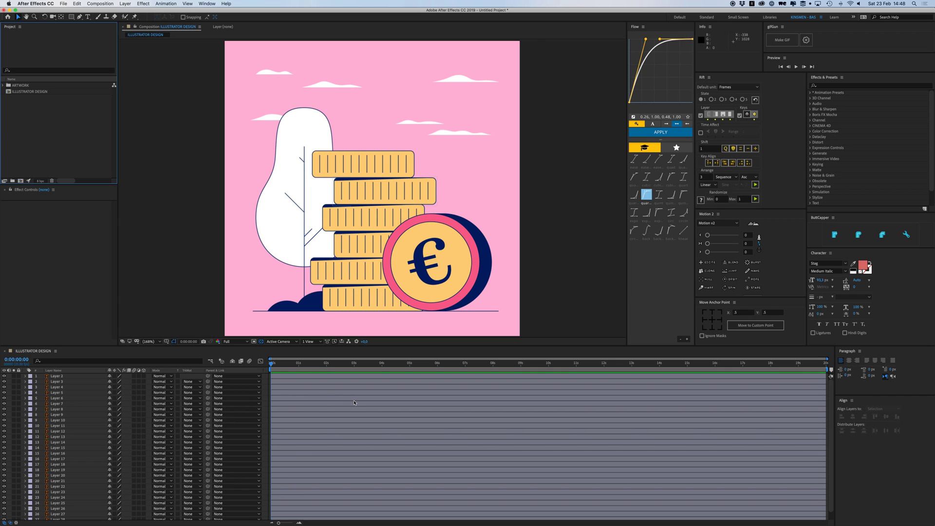
left_click(57, 377)
key("ctrl+a")
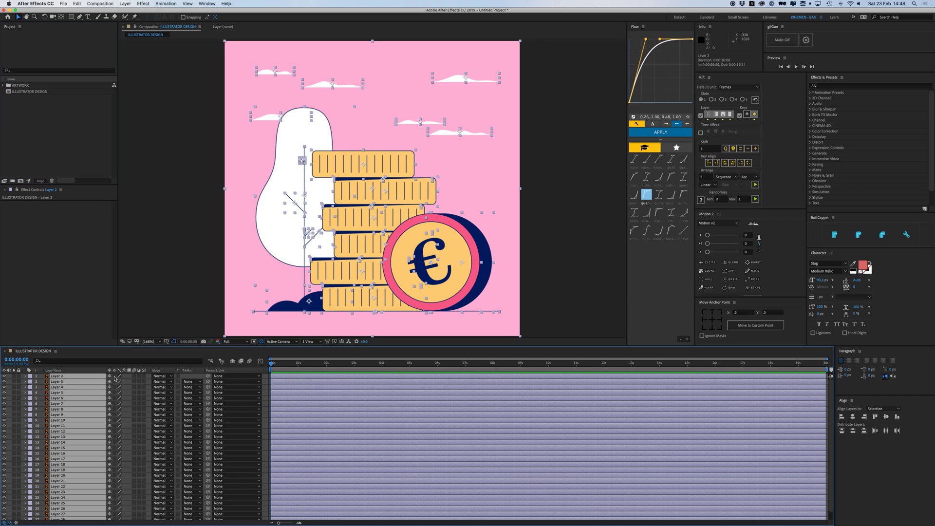
left_click(114, 377)
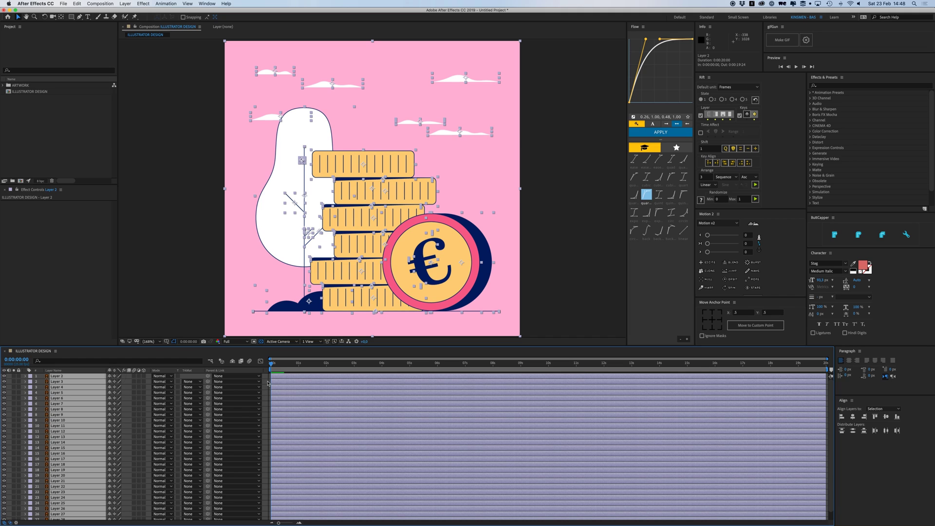
left_click(267, 383)
- Try enlarging the large euro coin well beyond the frame to test its sharpness, undo the scaling and deselect it
left_click(467, 240)
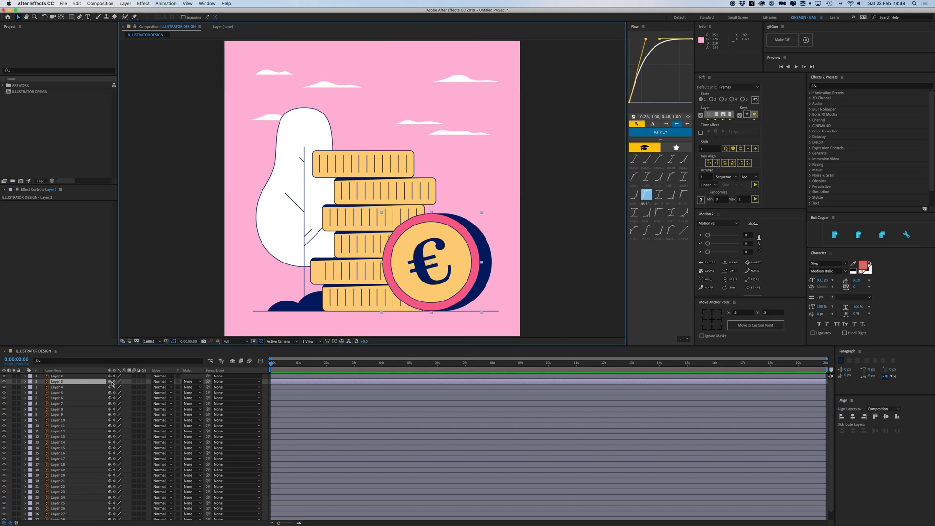
left_click_drag(482, 262, 654, 301)
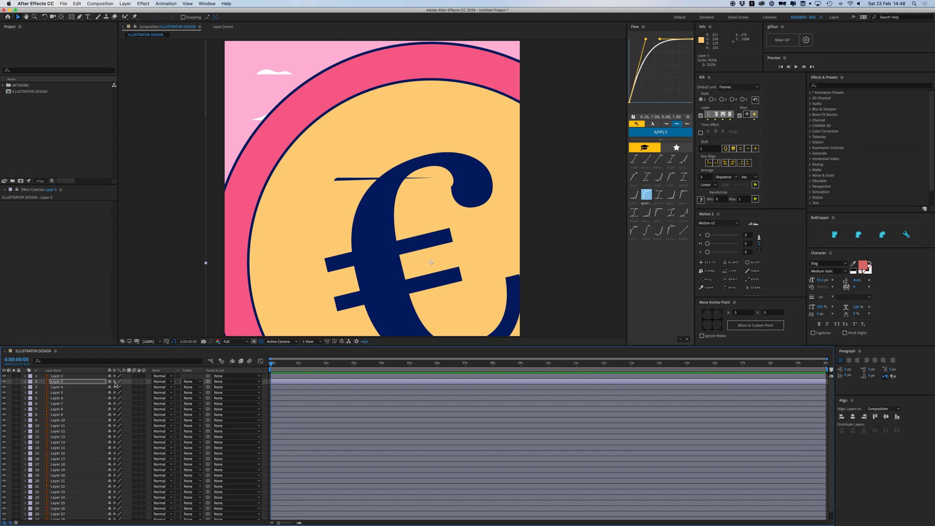
key("super+z")
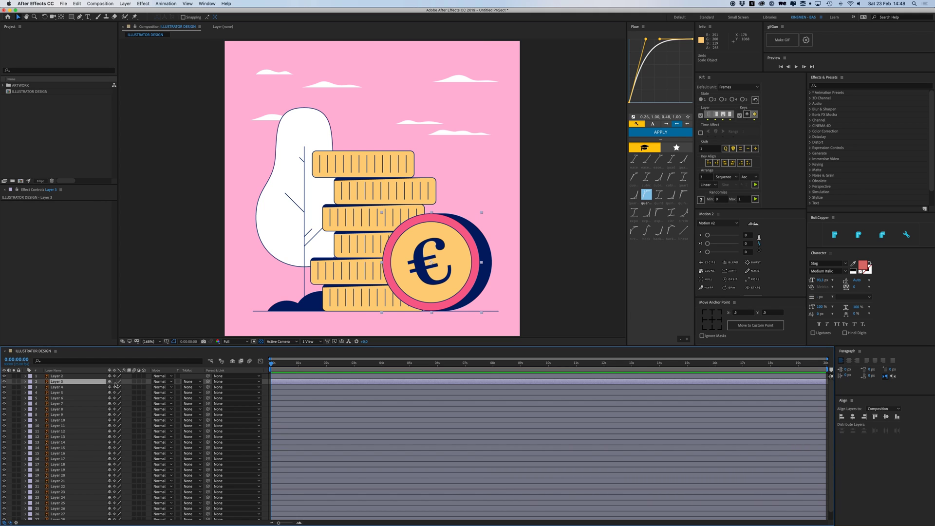
left_click(263, 392)
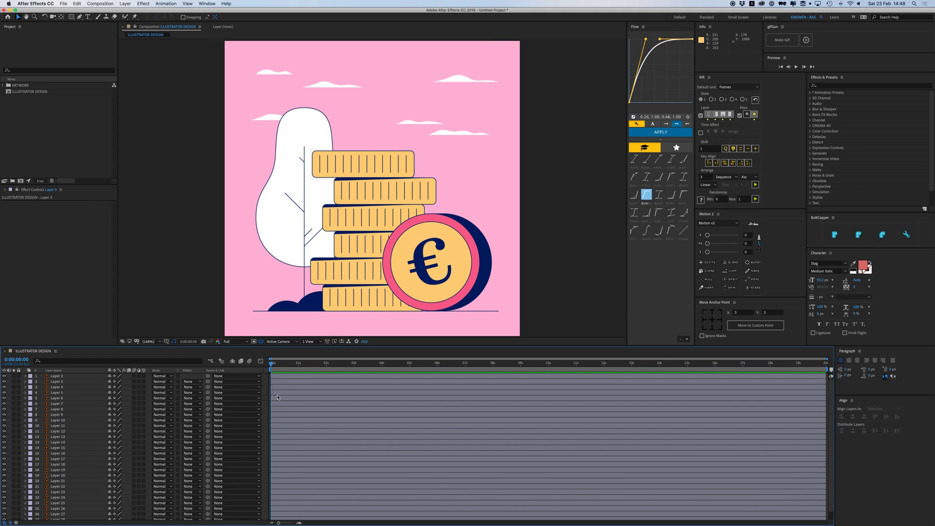